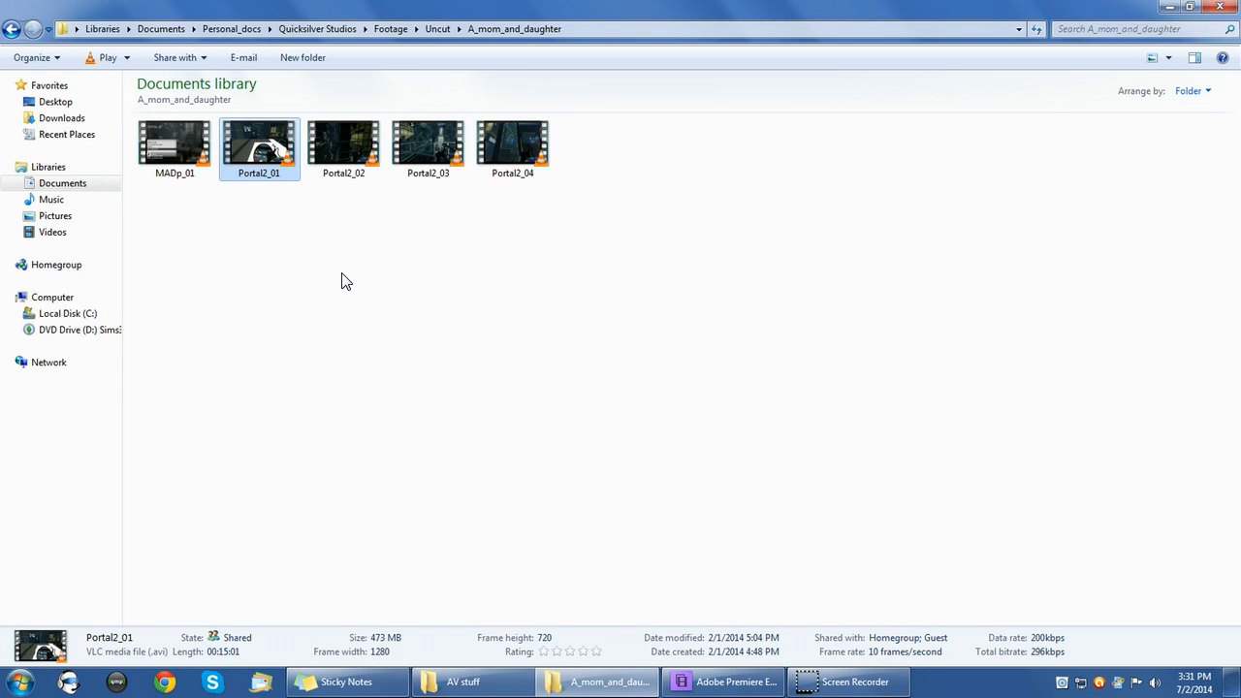
Check the frame width, frame height and frame rate in the details of the Portal2_01 video's properties.
{"action": "right_click", "coordinate": [268, 139]}
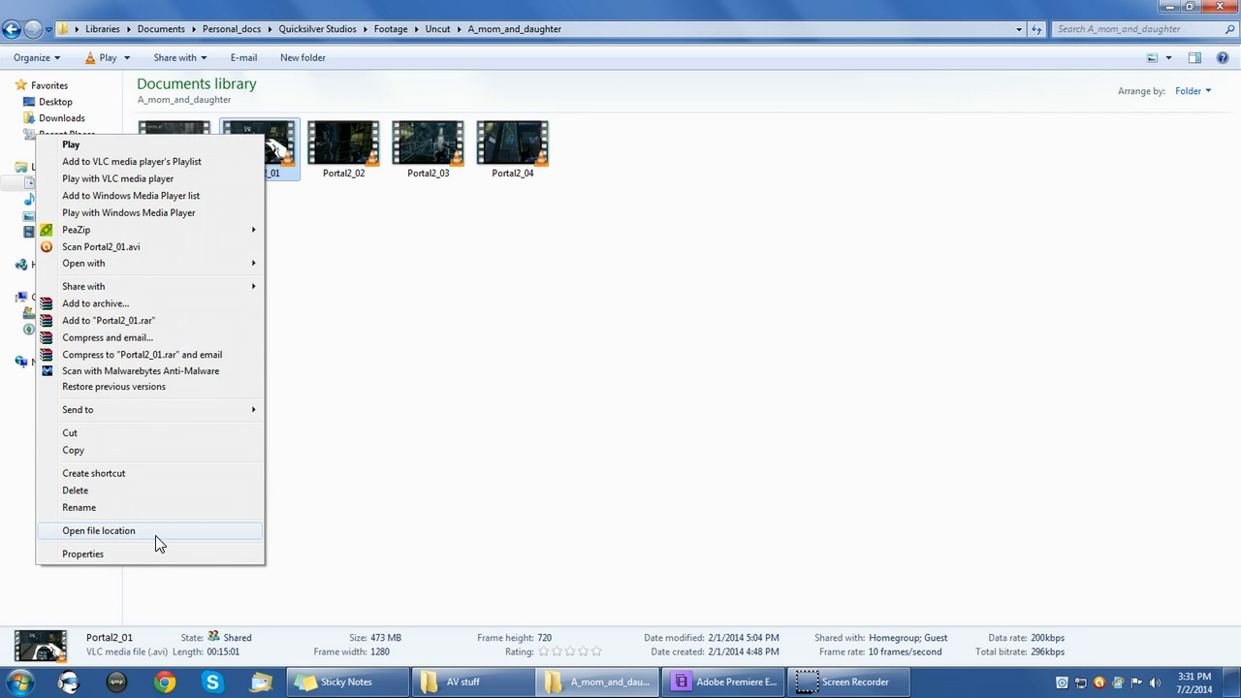
{"action": "left_click", "coordinate": [98, 557]}
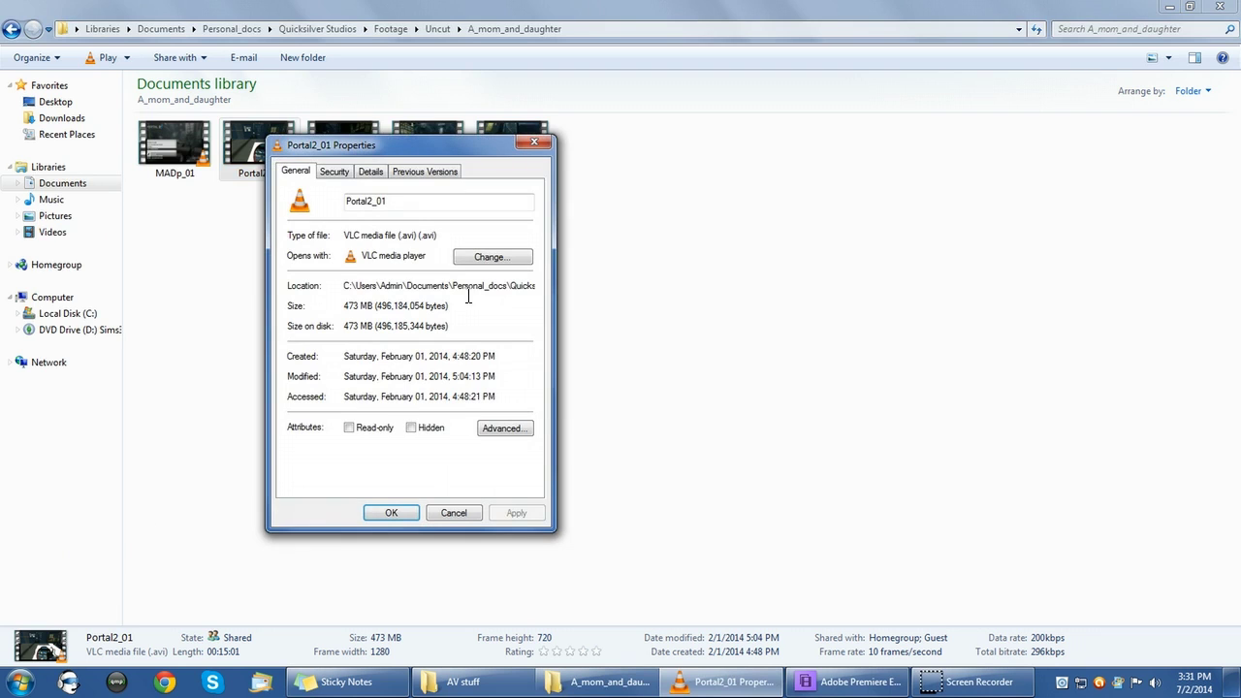
{"action": "left_click", "coordinate": [370, 171]}
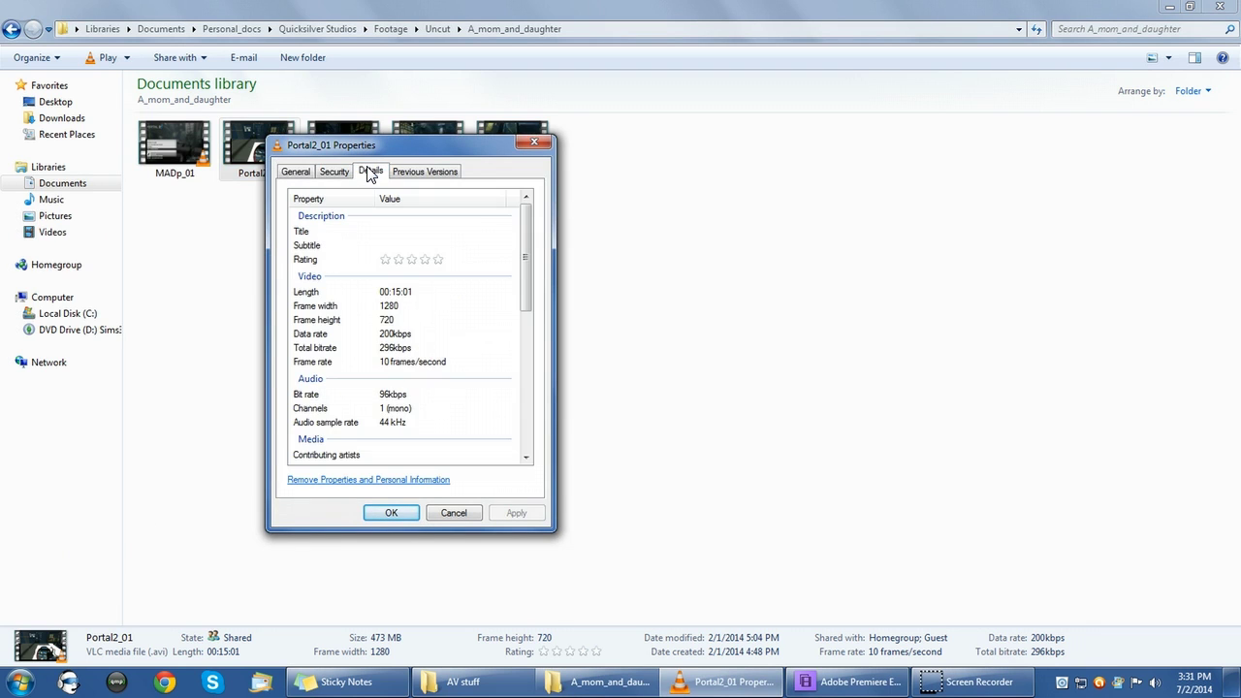
{"action": "left_click", "coordinate": [405, 306]}
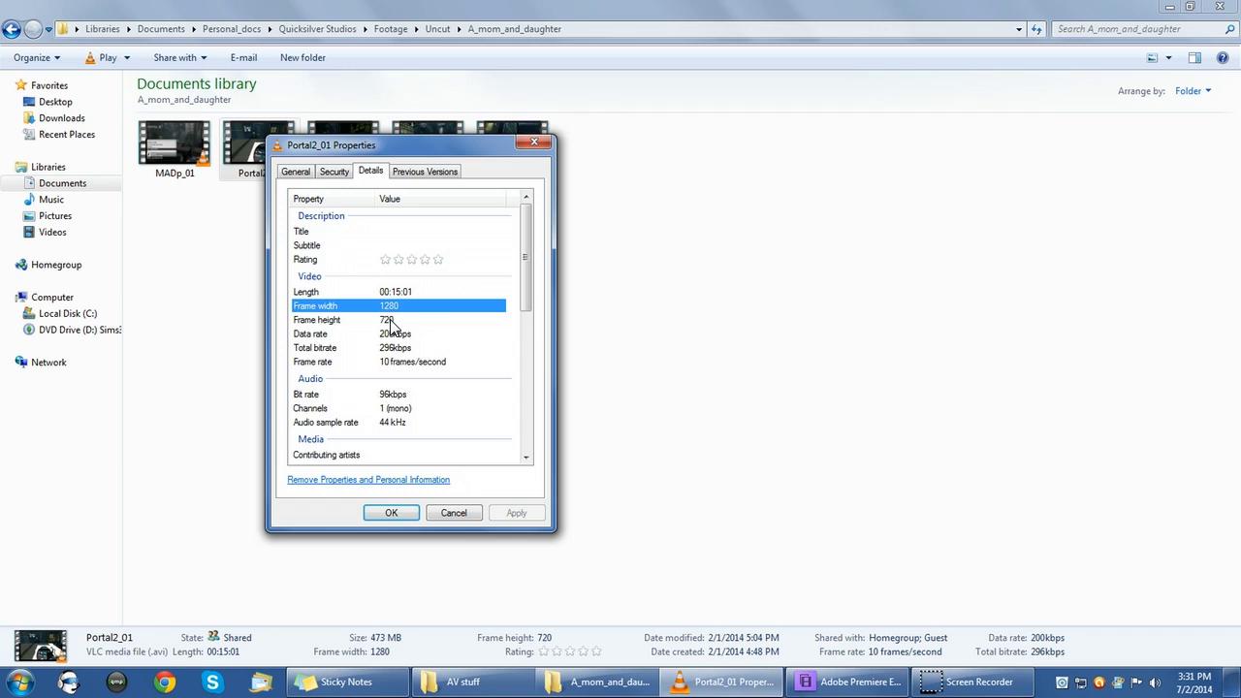
{"action": "left_click", "coordinate": [391, 321]}
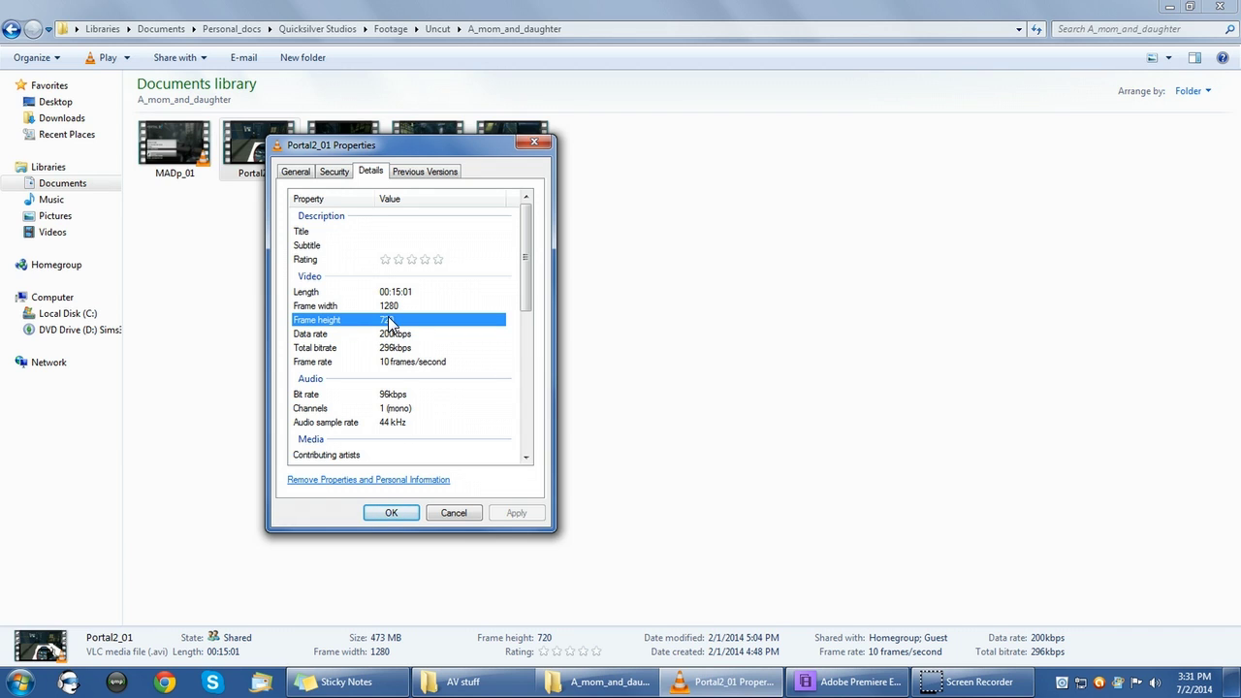
{"action": "left_click", "coordinate": [397, 364]}
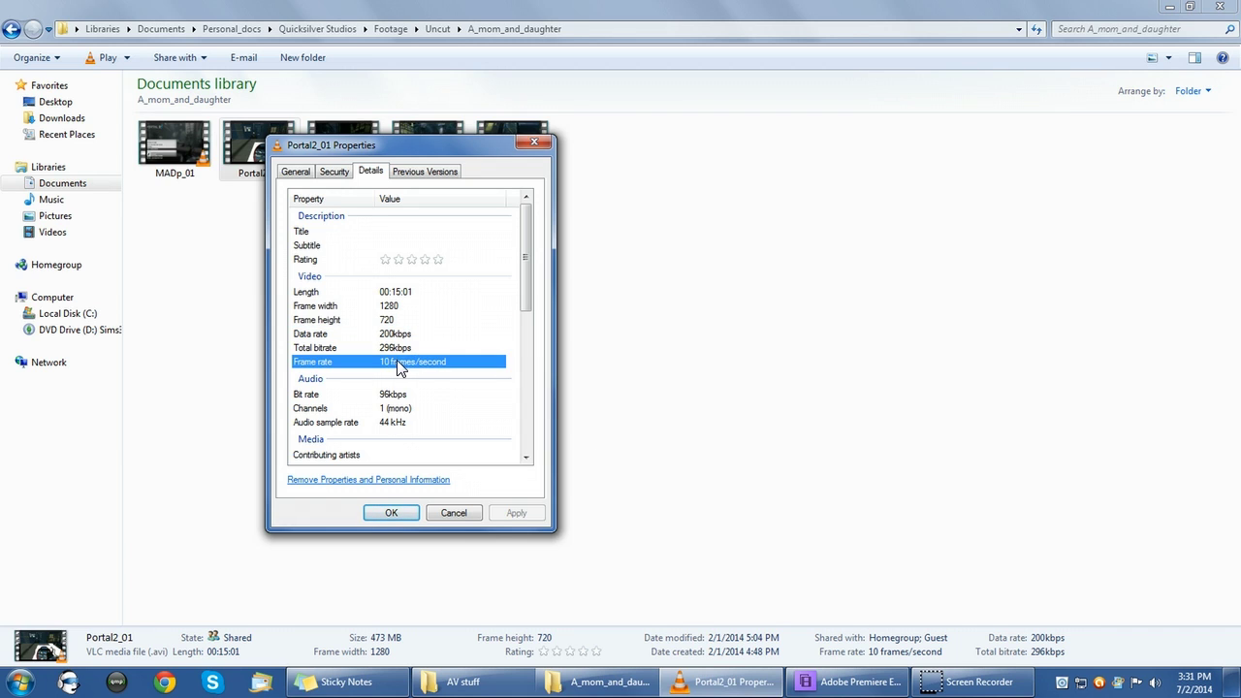
{"action": "left_click", "coordinate": [453, 512]}
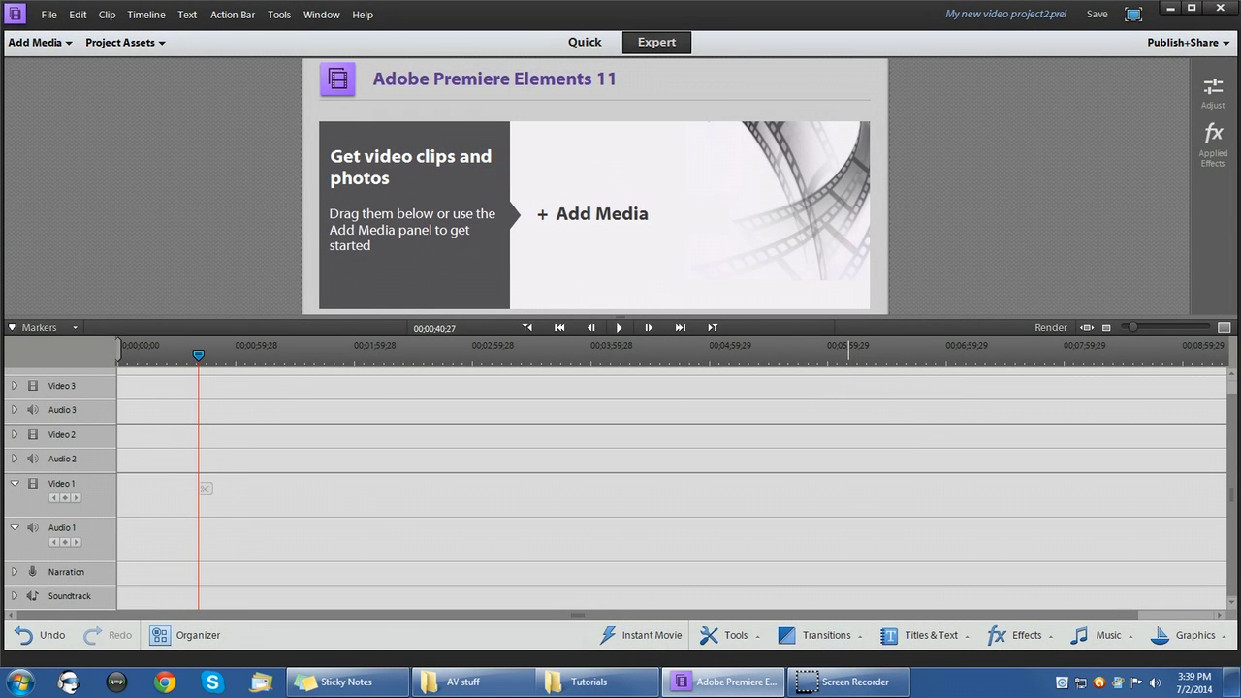
In Adobe Premiere Elements, start a new project and expand the NTSC AVCHD presets in its project settings.
{"action": "left_click", "coordinate": [45, 18]}
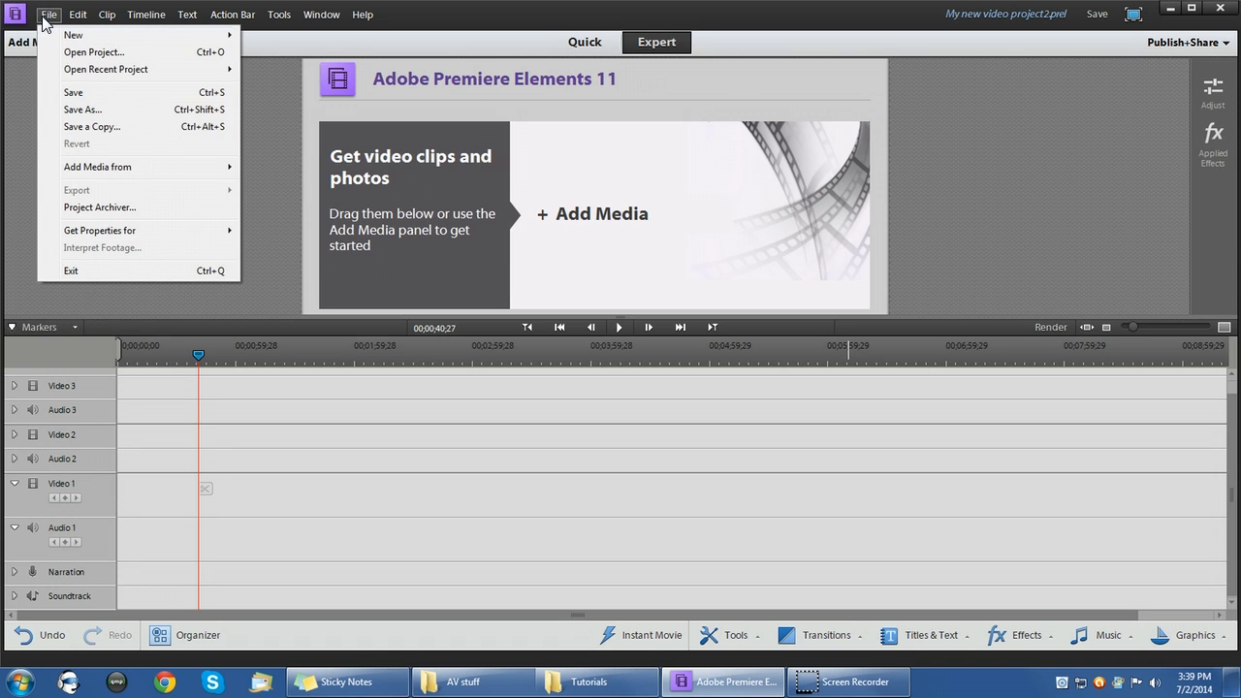
{"action": "mouse_move", "coordinate": [77, 35]}
{"action": "left_click", "coordinate": [302, 35]}
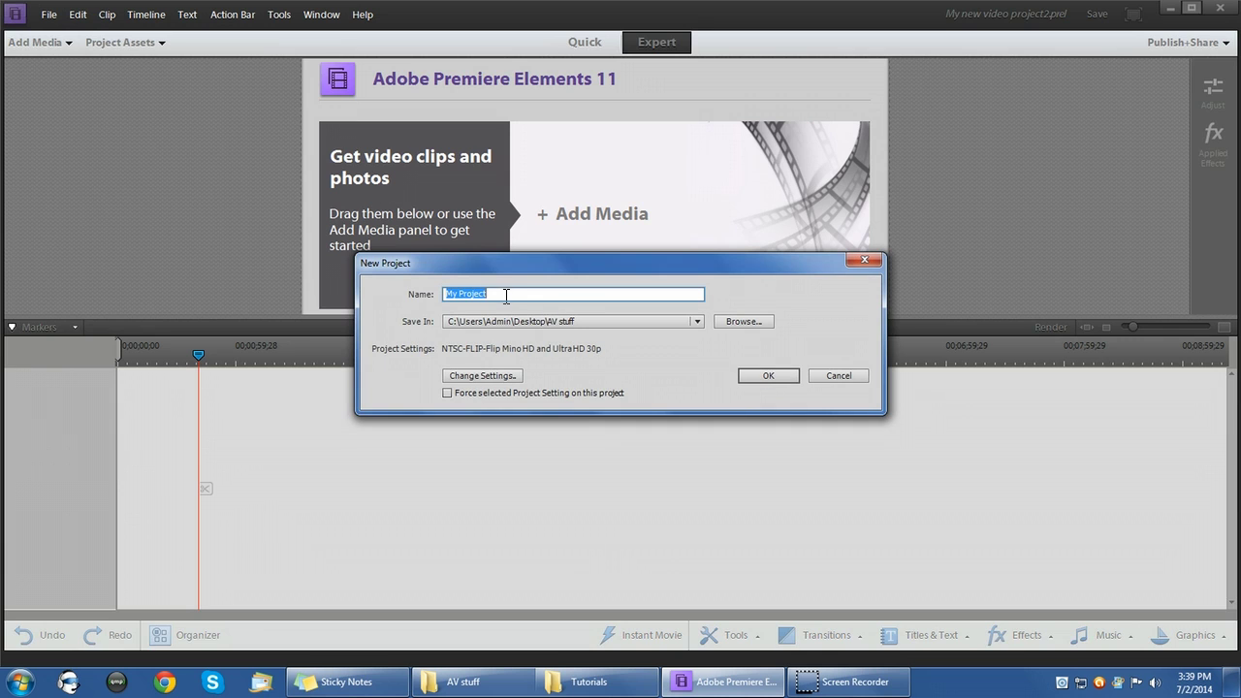
{"action": "left_click", "coordinate": [484, 375]}
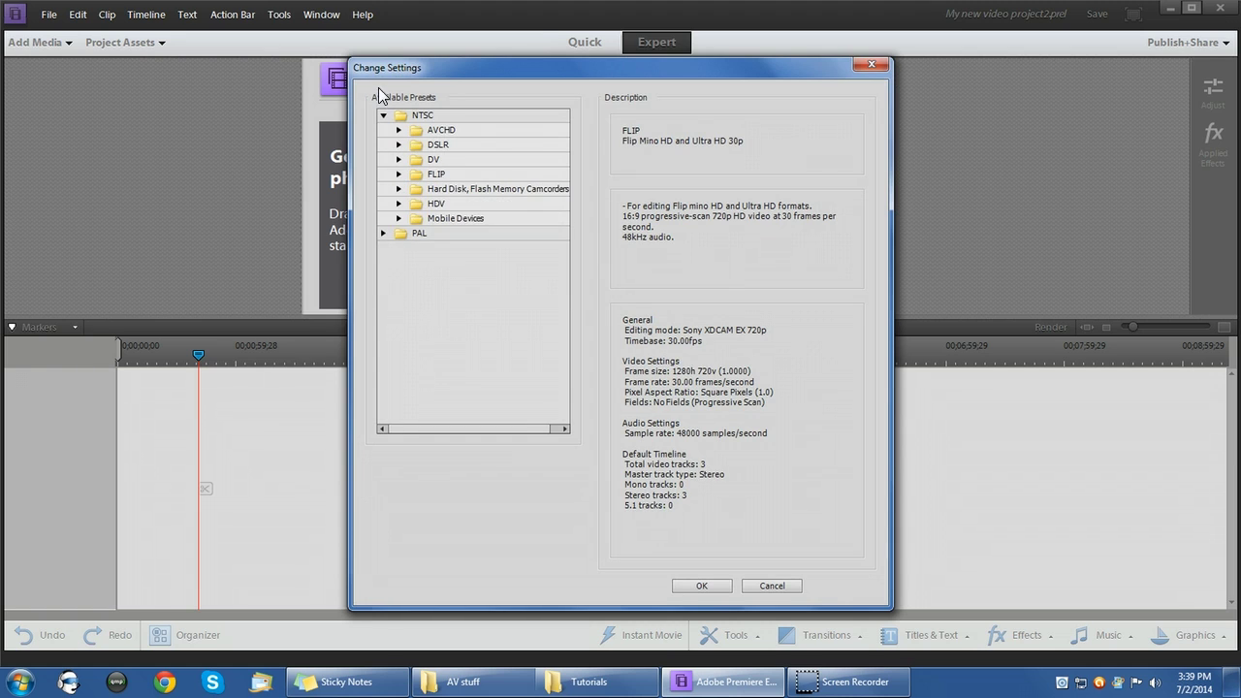
{"action": "left_click", "coordinate": [398, 130]}
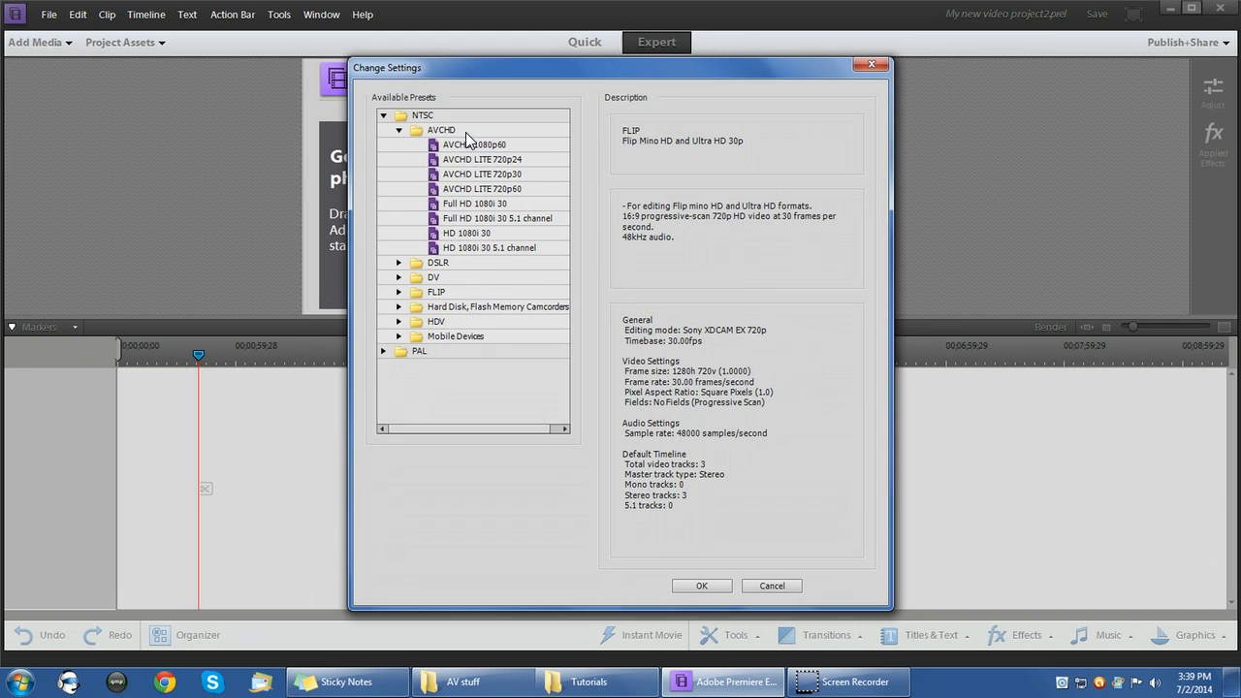
Compare the descriptions of the AVCHD LITE 720p and HD 1080i presets, including frame size and frame rate.
{"action": "left_click", "coordinate": [471, 159]}
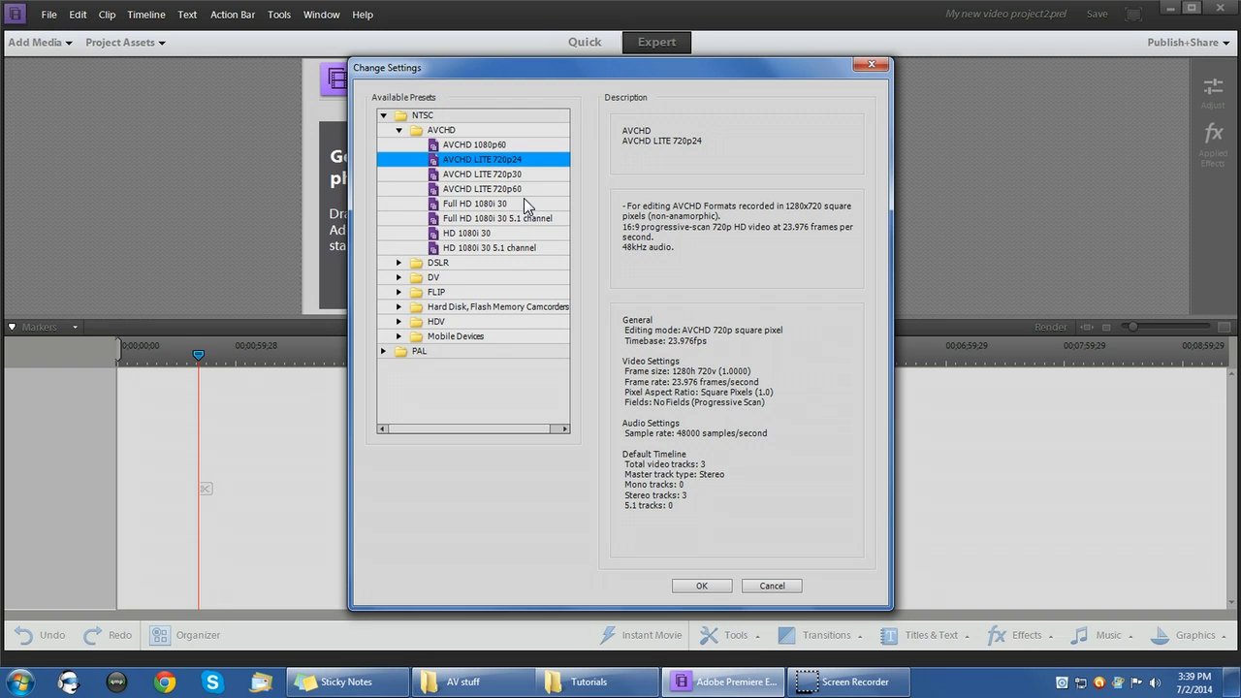
{"action": "left_click", "coordinate": [485, 176]}
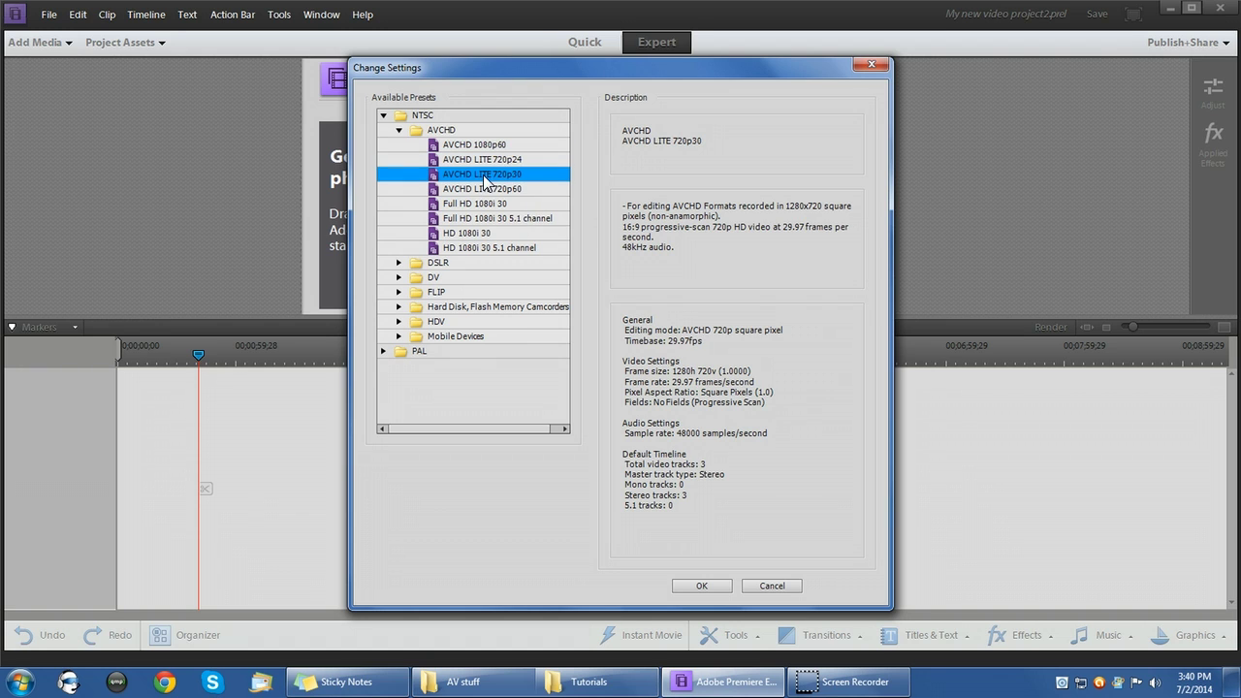
{"action": "left_click", "coordinate": [474, 192]}
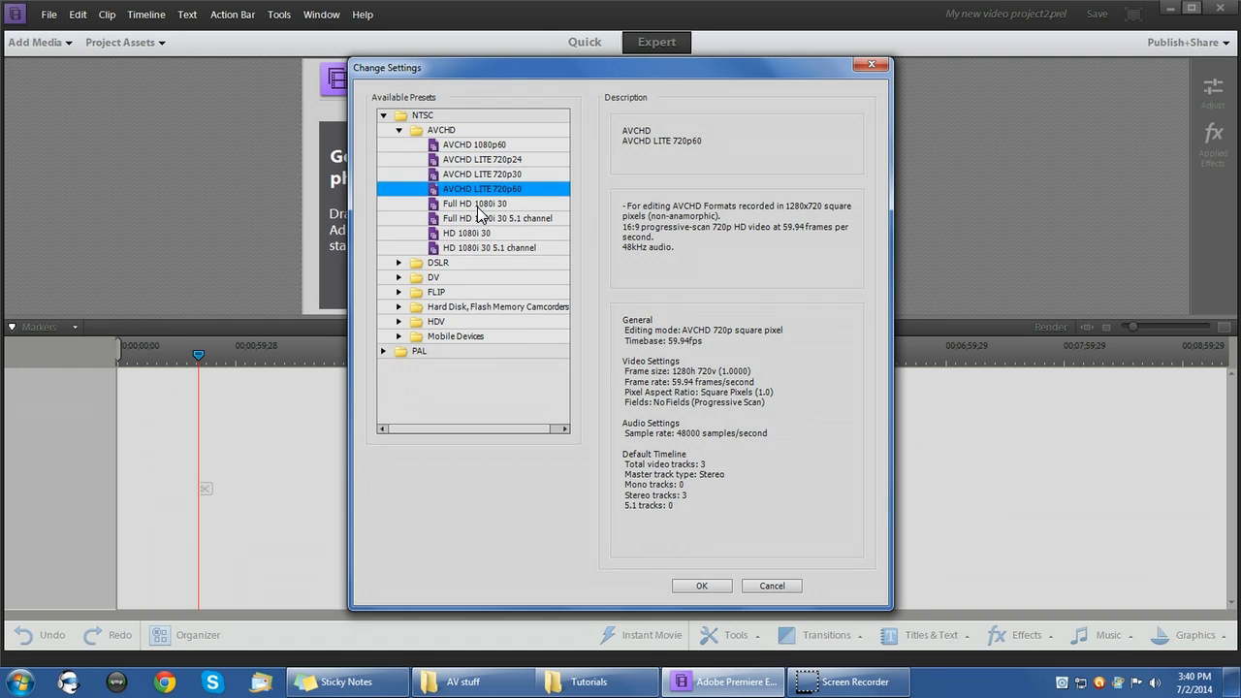
{"action": "left_click", "coordinate": [476, 218]}
{"action": "left_click", "coordinate": [476, 232]}
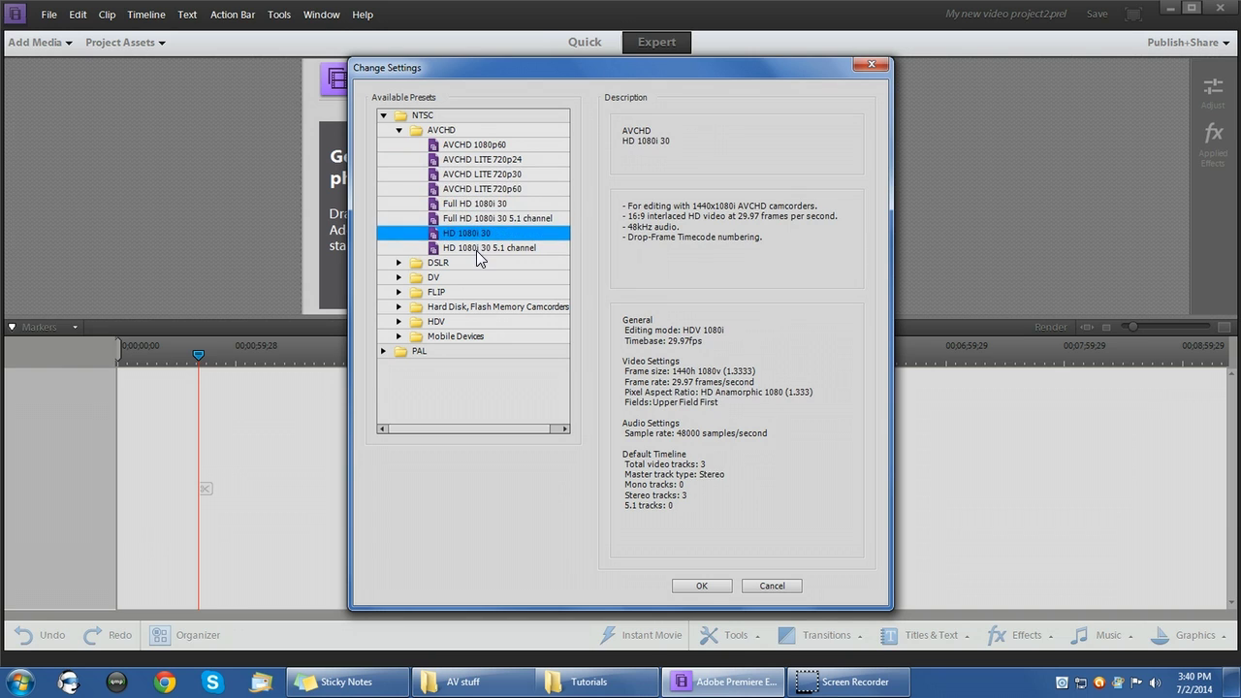
{"action": "left_click", "coordinate": [476, 248]}
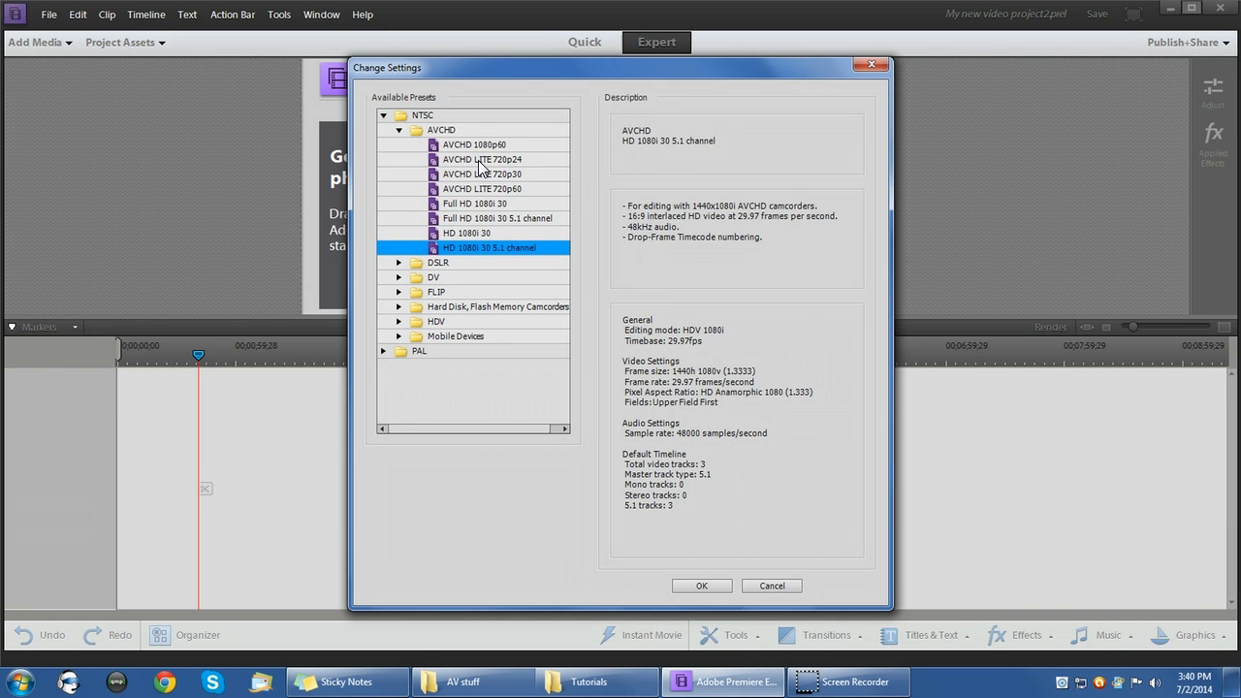
Apply the AVCHD LITE 720p24 preset and create the project under the name My Project.
{"action": "left_click", "coordinate": [490, 161]}
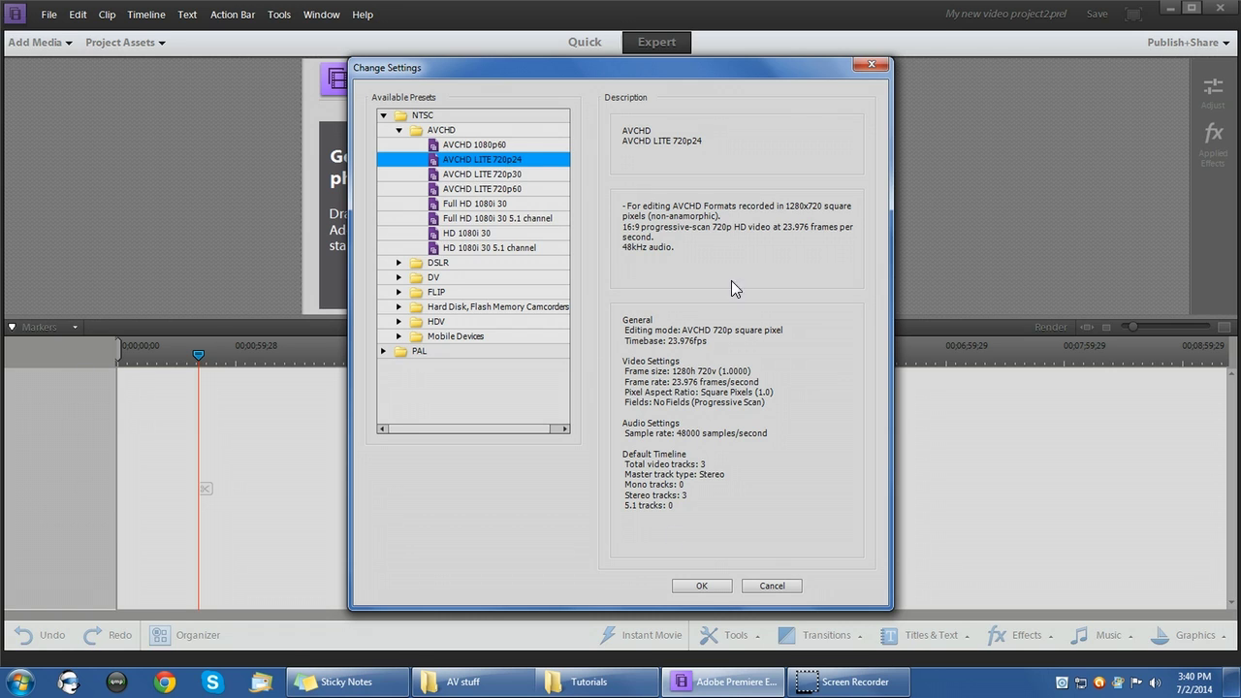
{"action": "left_click", "coordinate": [703, 587]}
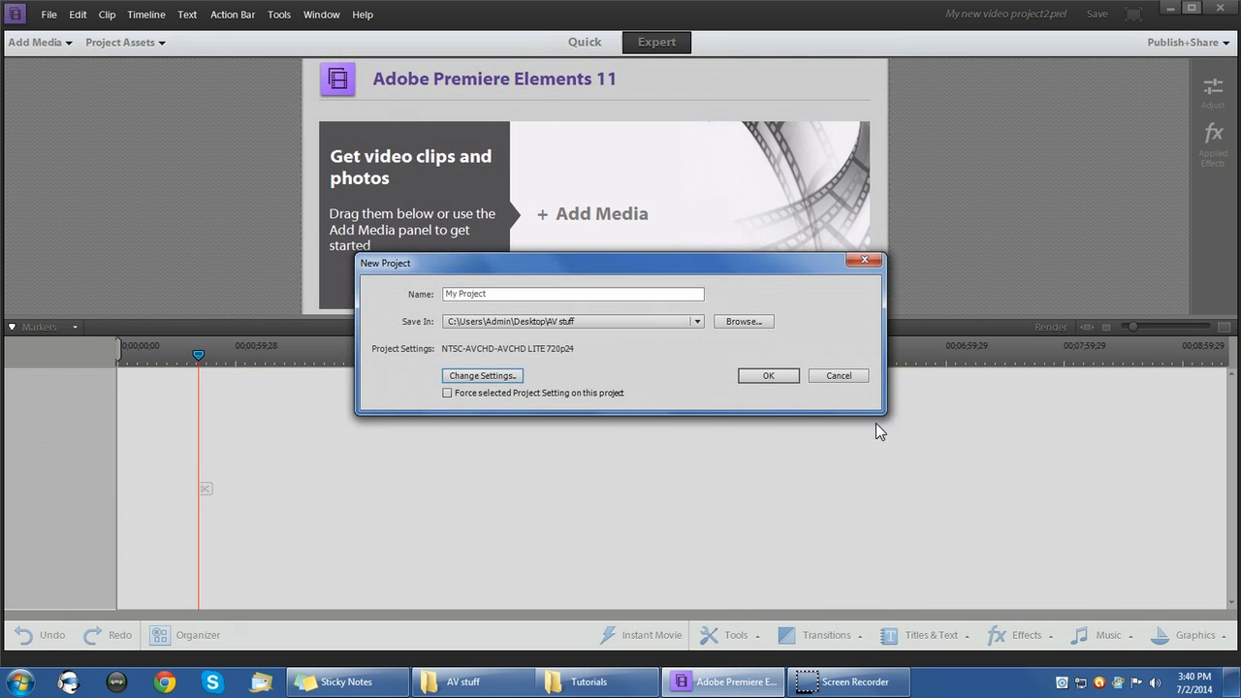
{"action": "left_click", "coordinate": [766, 378]}
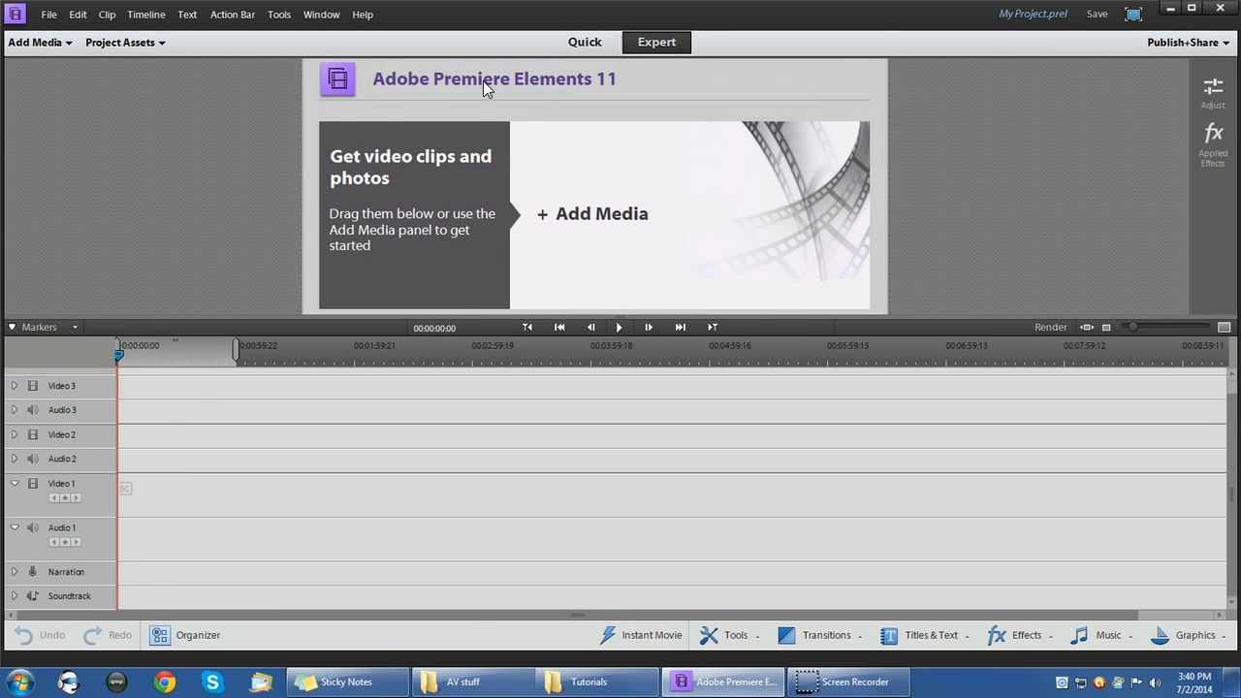
Open the project assets and switch them to a list view with detail columns.
{"action": "left_click", "coordinate": [156, 47]}
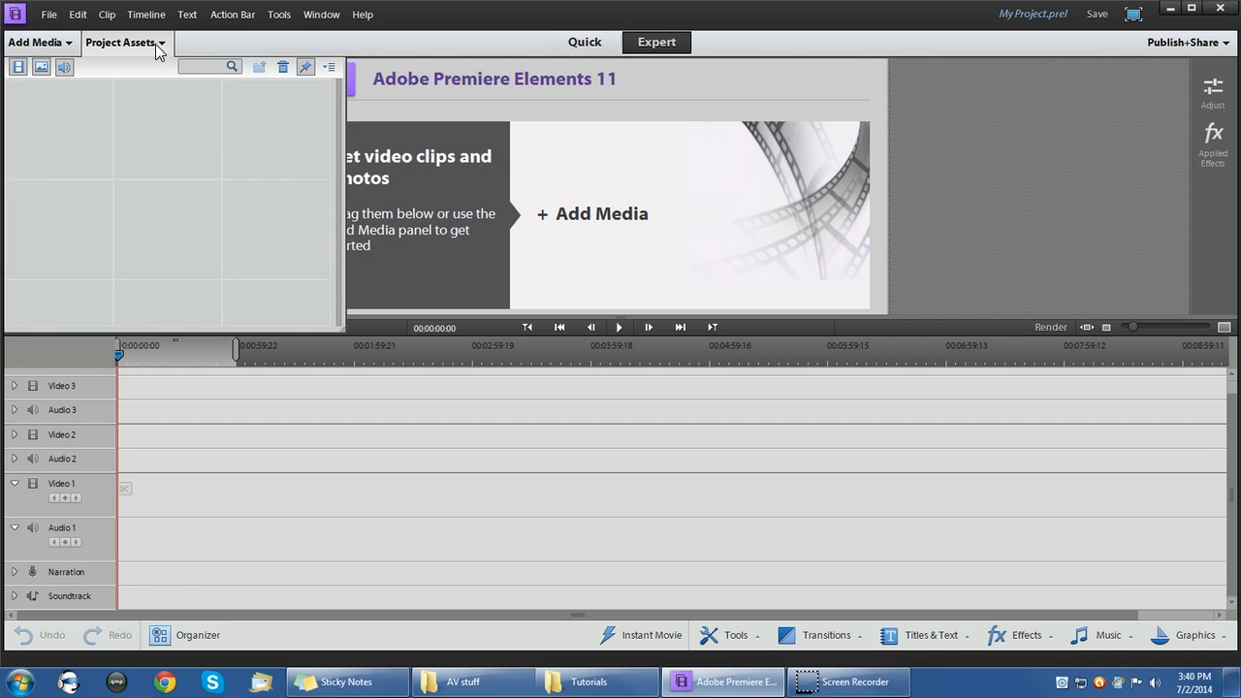
{"action": "left_click", "coordinate": [329, 68]}
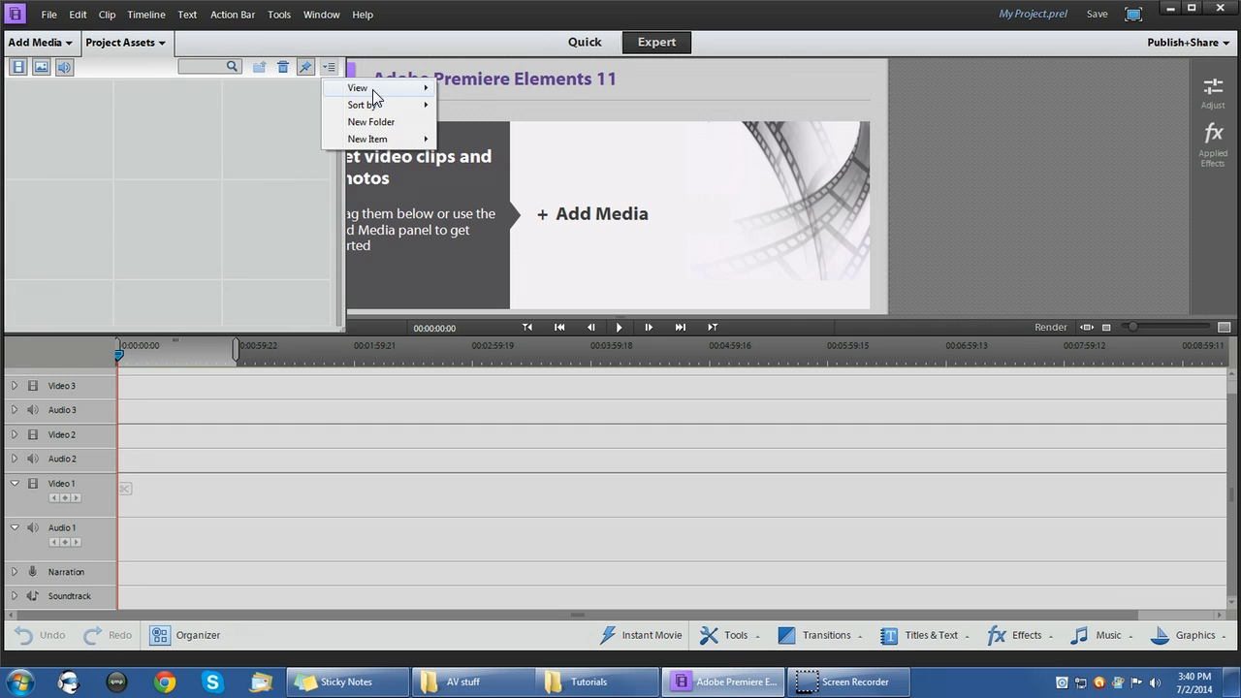
{"action": "mouse_move", "coordinate": [357, 88]}
{"action": "left_click", "coordinate": [251, 105]}
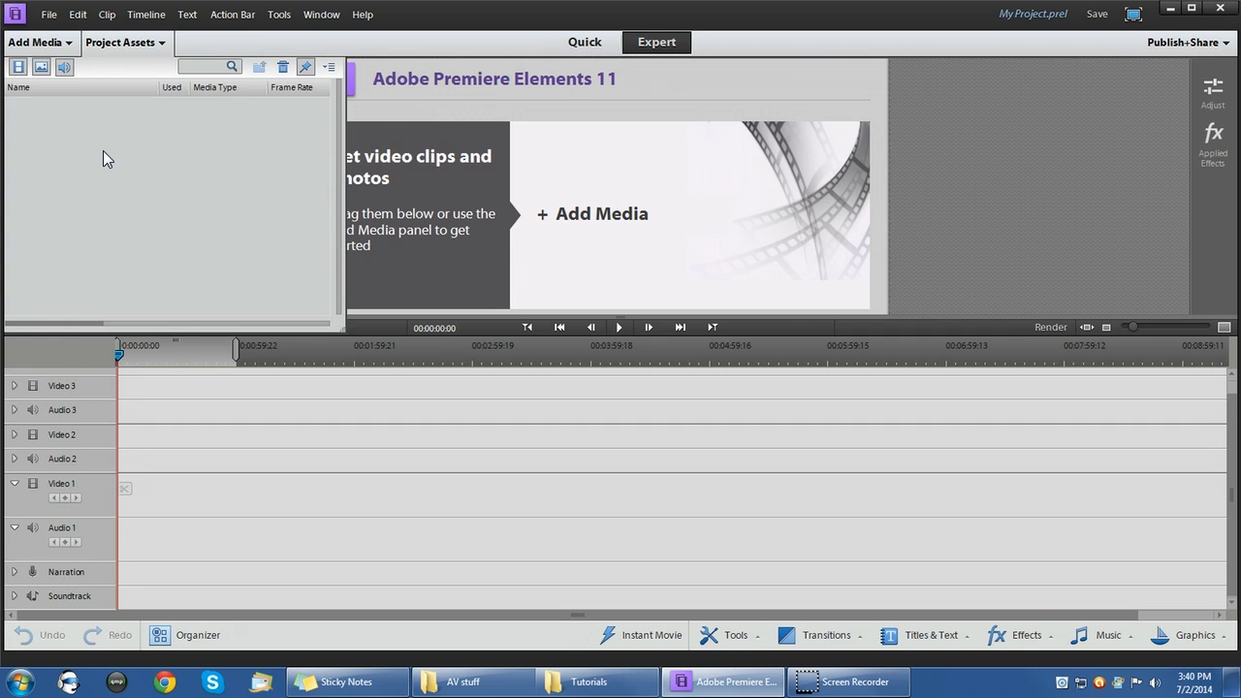
In Windows Explorer, go from the Tutorials folder to the A_mom_and_daughter folder inside Footage\Uncut.
{"action": "mouse_move", "coordinate": [548, 690]}
{"action": "left_click", "coordinate": [618, 603]}
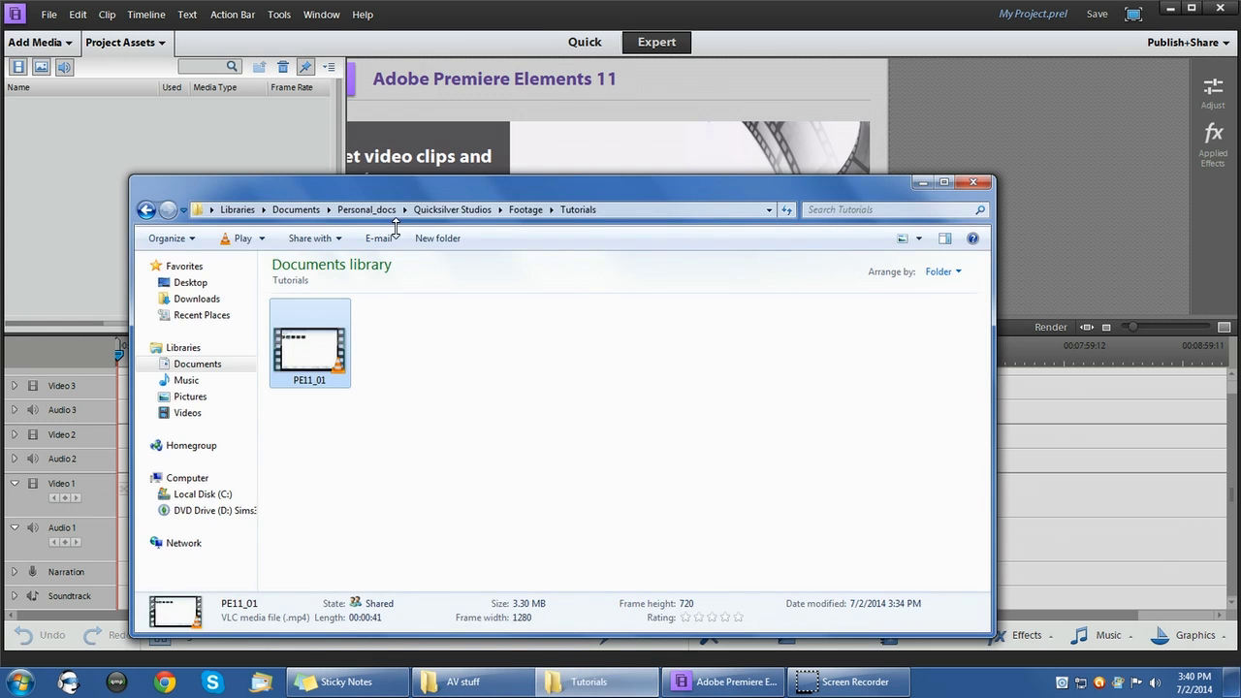
{"action": "left_click", "coordinate": [524, 209]}
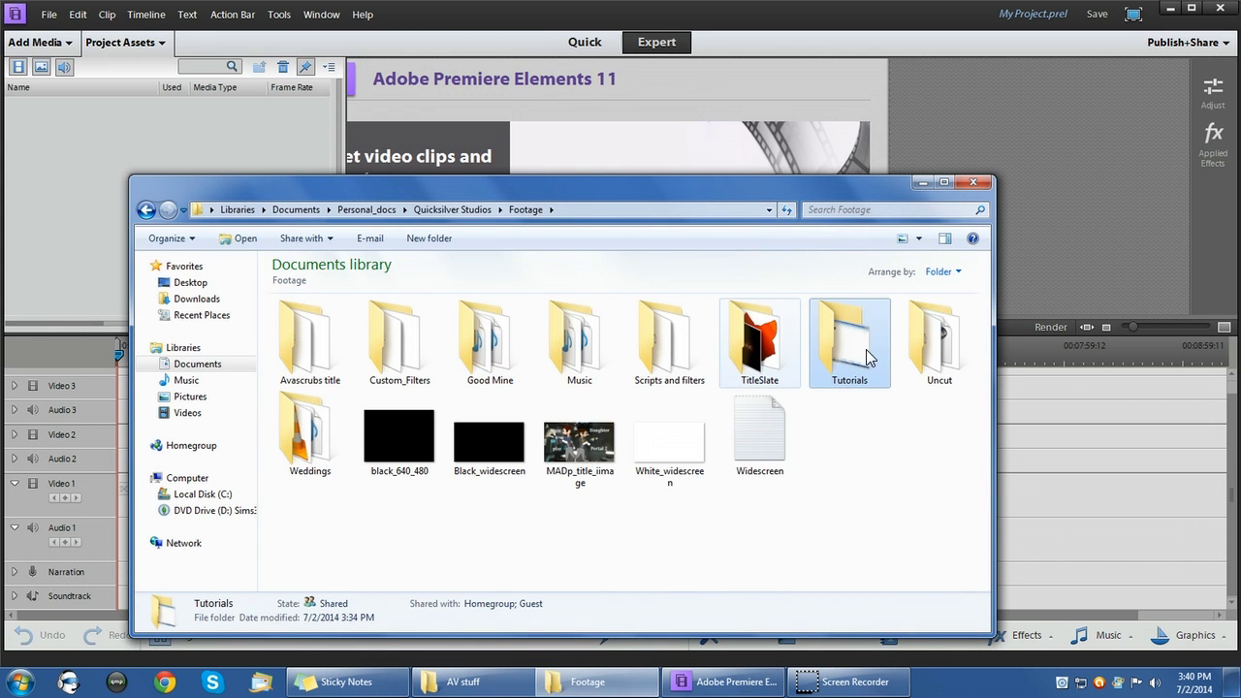
{"action": "double_click", "coordinate": [925, 342]}
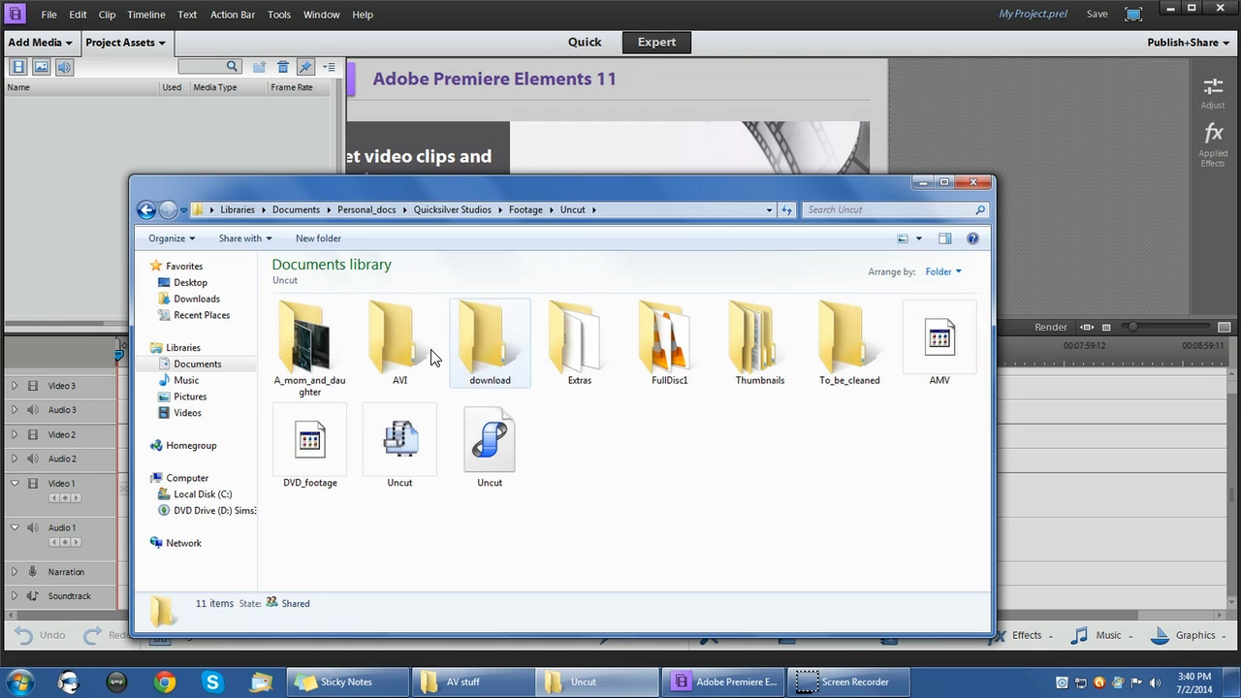
{"action": "double_click", "coordinate": [302, 342]}
Import the MADp_01, Portal2_01 and Portal2_02 videos into the project assets and put the file window away.
{"action": "left_click_drag", "start_coordinate": [300, 341], "coordinate": [388, 361]}
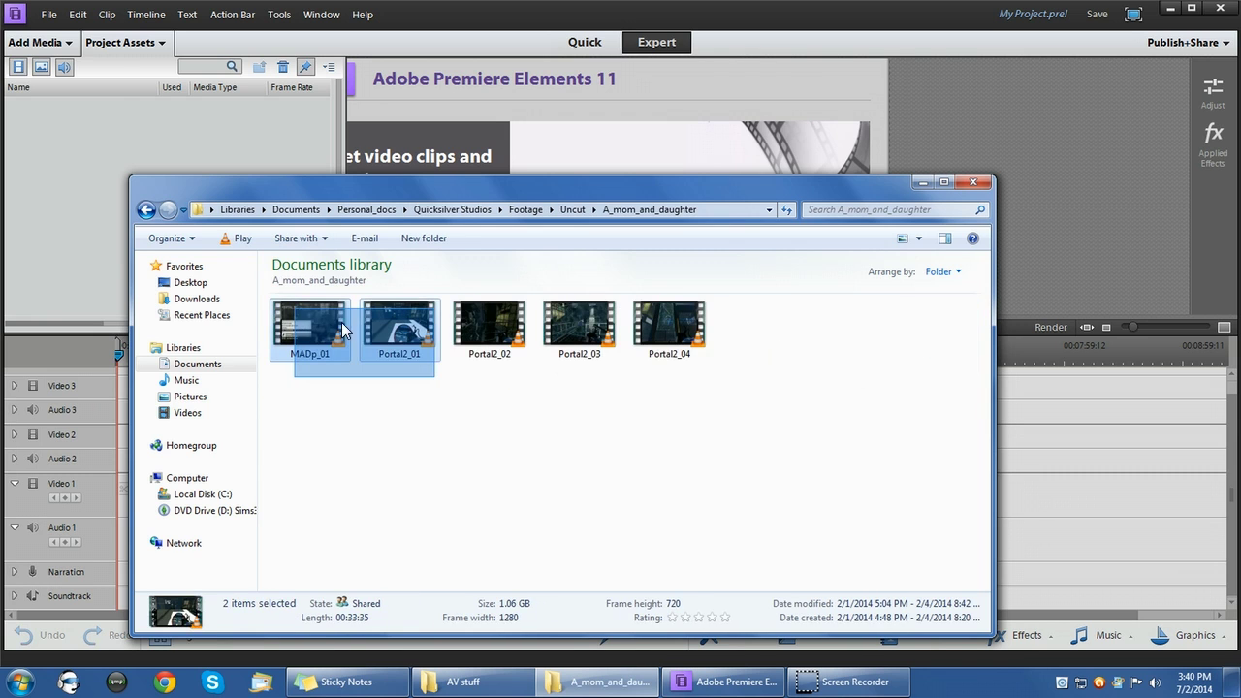
{"action": "left_click_drag", "start_coordinate": [296, 312], "coordinate": [70, 147]}
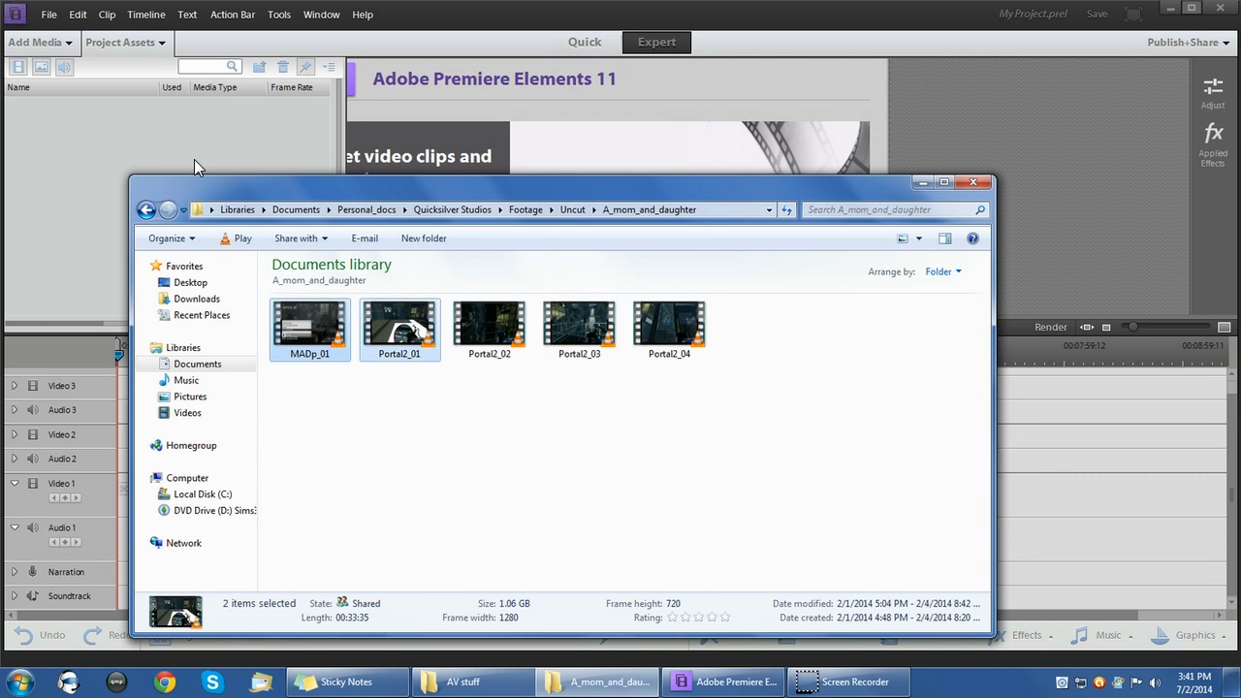
{"action": "left_click_drag", "start_coordinate": [501, 335], "coordinate": [59, 256]}
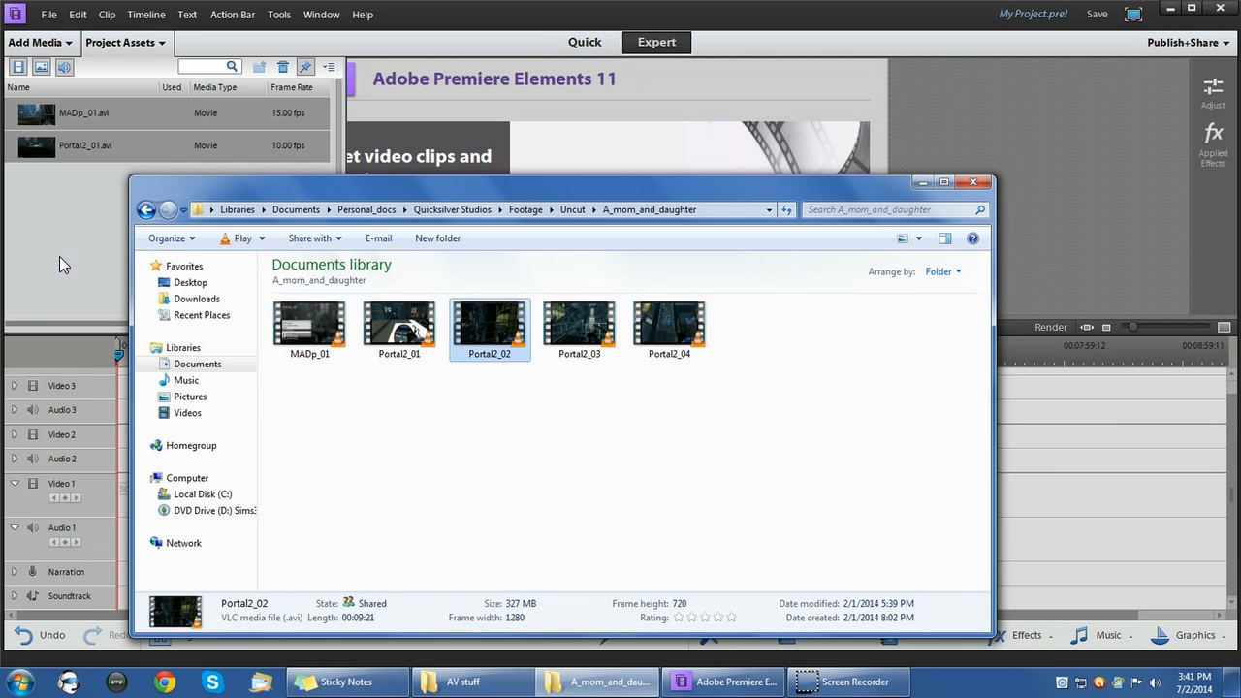
{"action": "left_click", "coordinate": [921, 184]}
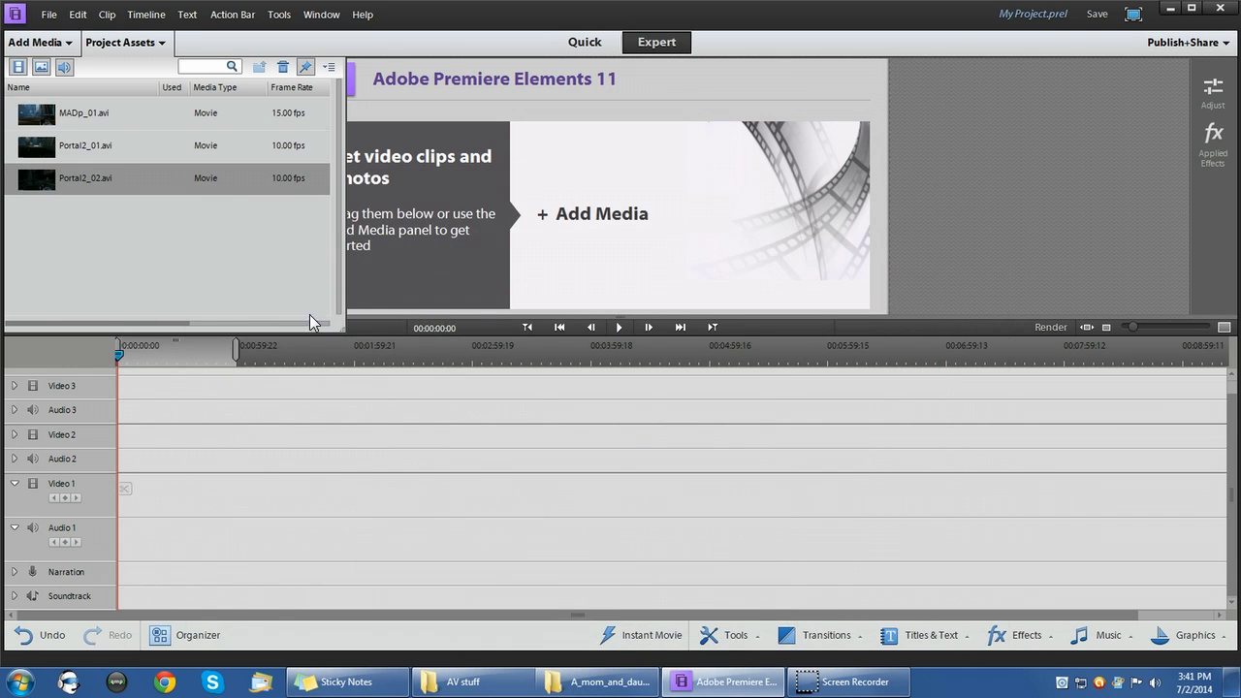
{"action": "left_click", "coordinate": [132, 236]}
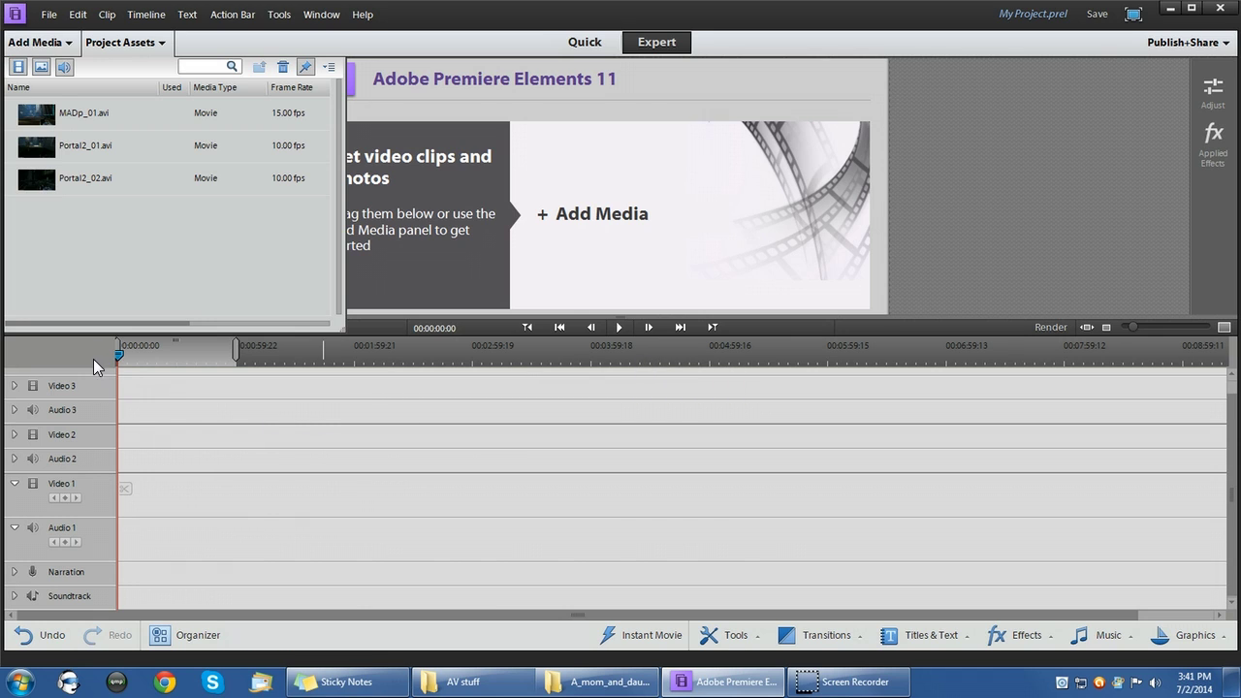
Delete all empty tracks from the timeline.
{"action": "right_click", "coordinate": [95, 410]}
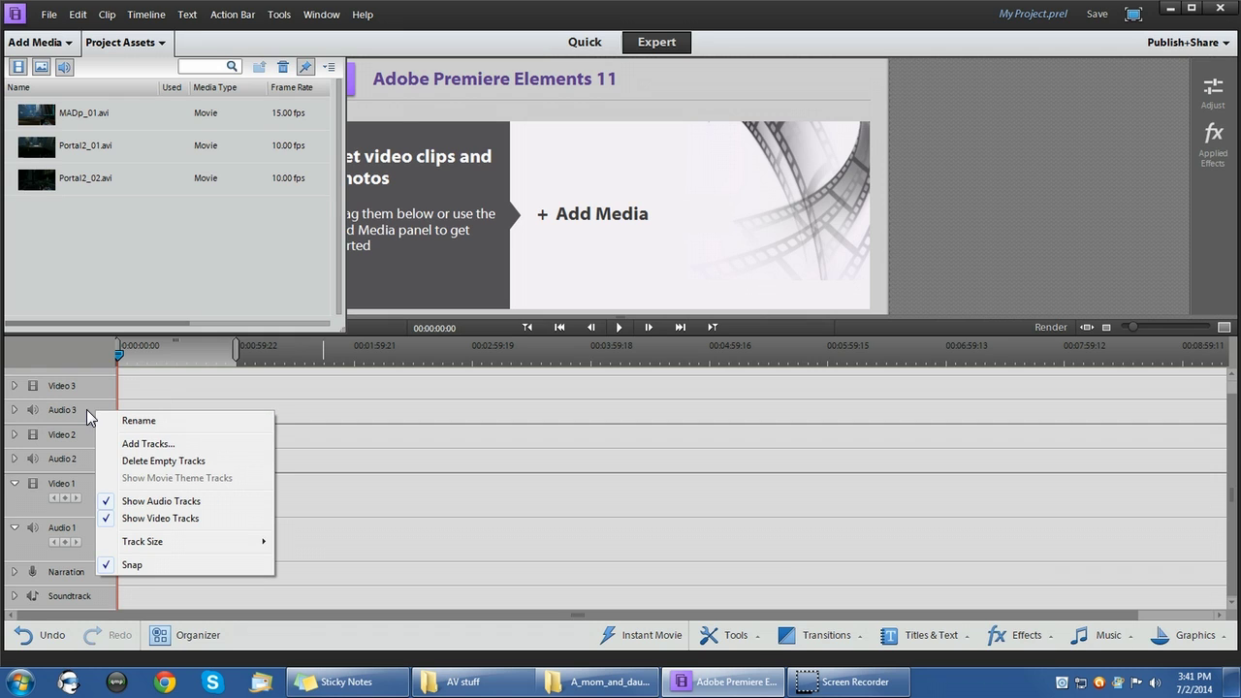
{"action": "left_click", "coordinate": [163, 460]}
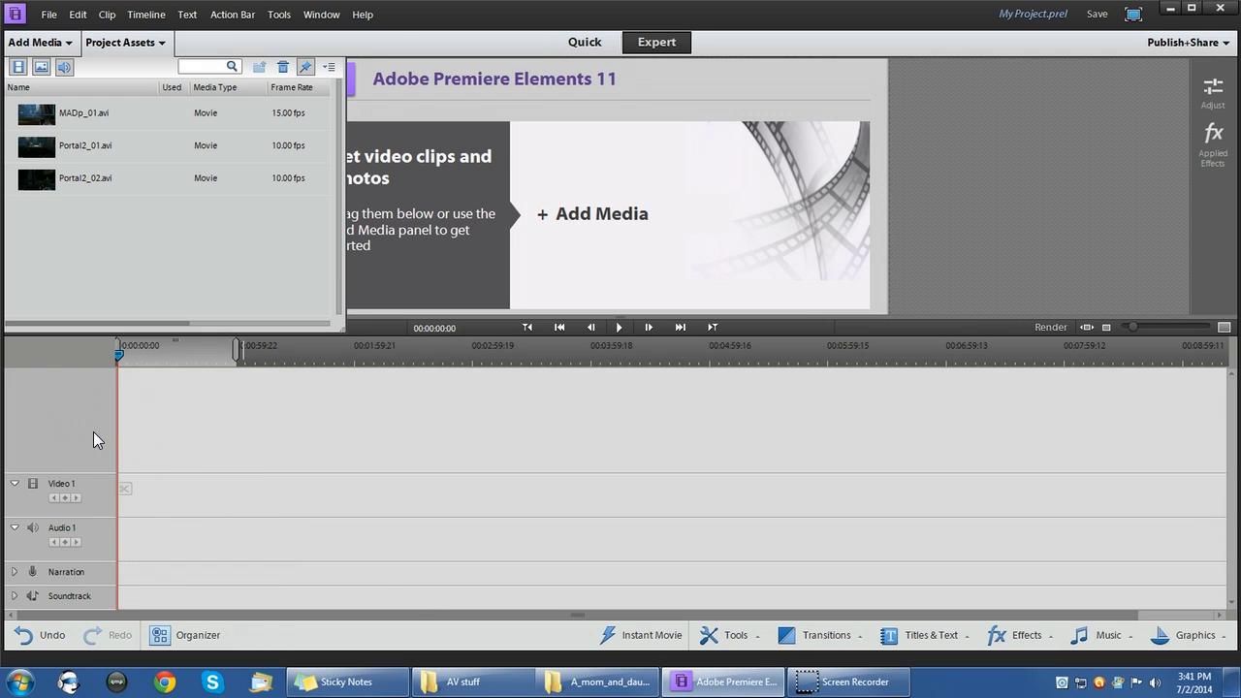
Add one video track after the last track and set the number of added audio tracks to 0.
{"action": "right_click", "coordinate": [97, 492]}
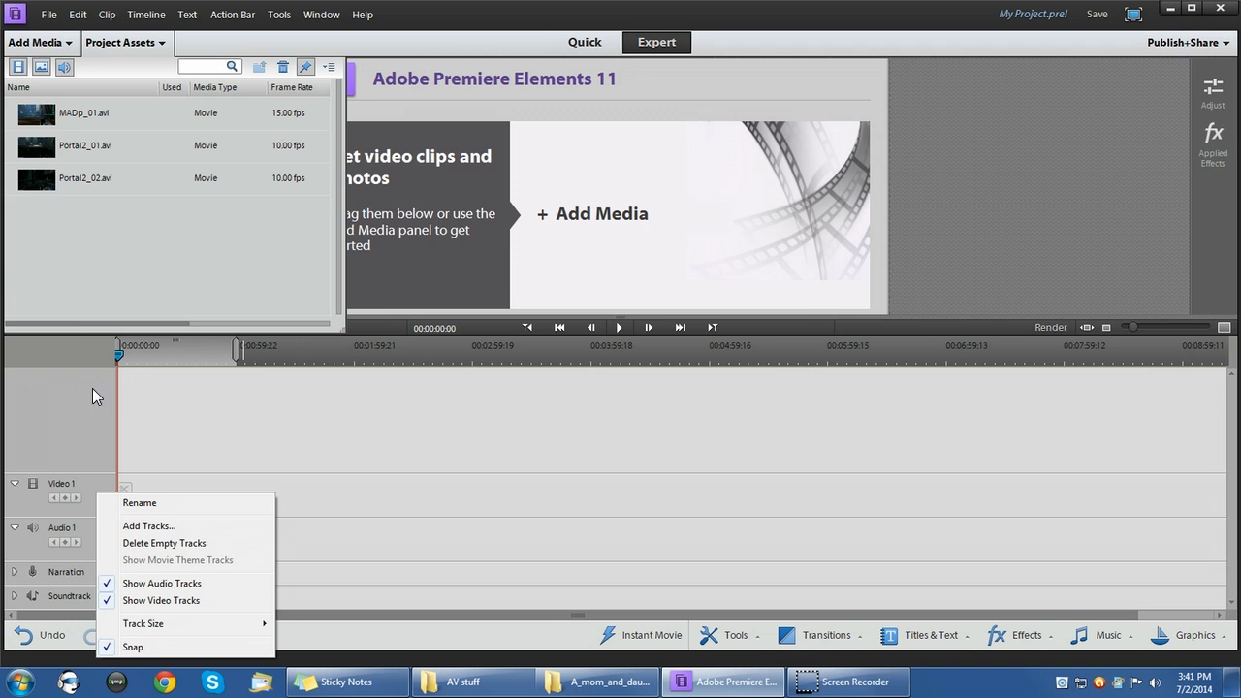
{"action": "left_click", "coordinate": [166, 526]}
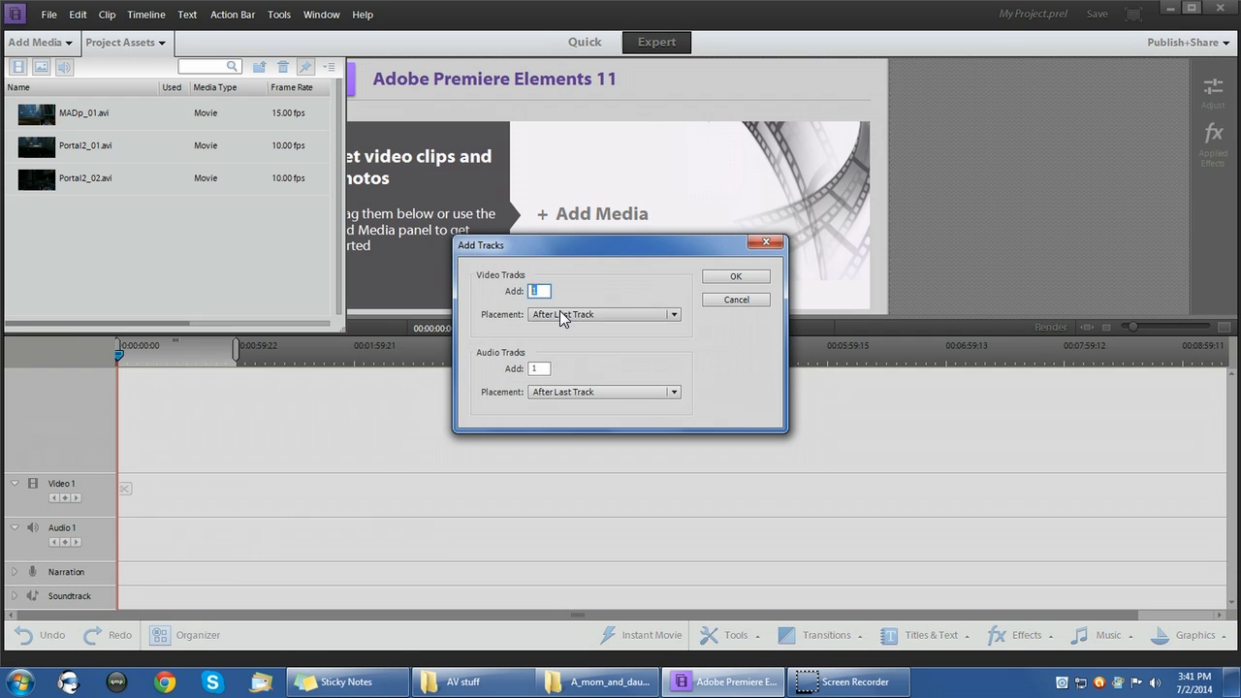
{"action": "left_click", "coordinate": [561, 314]}
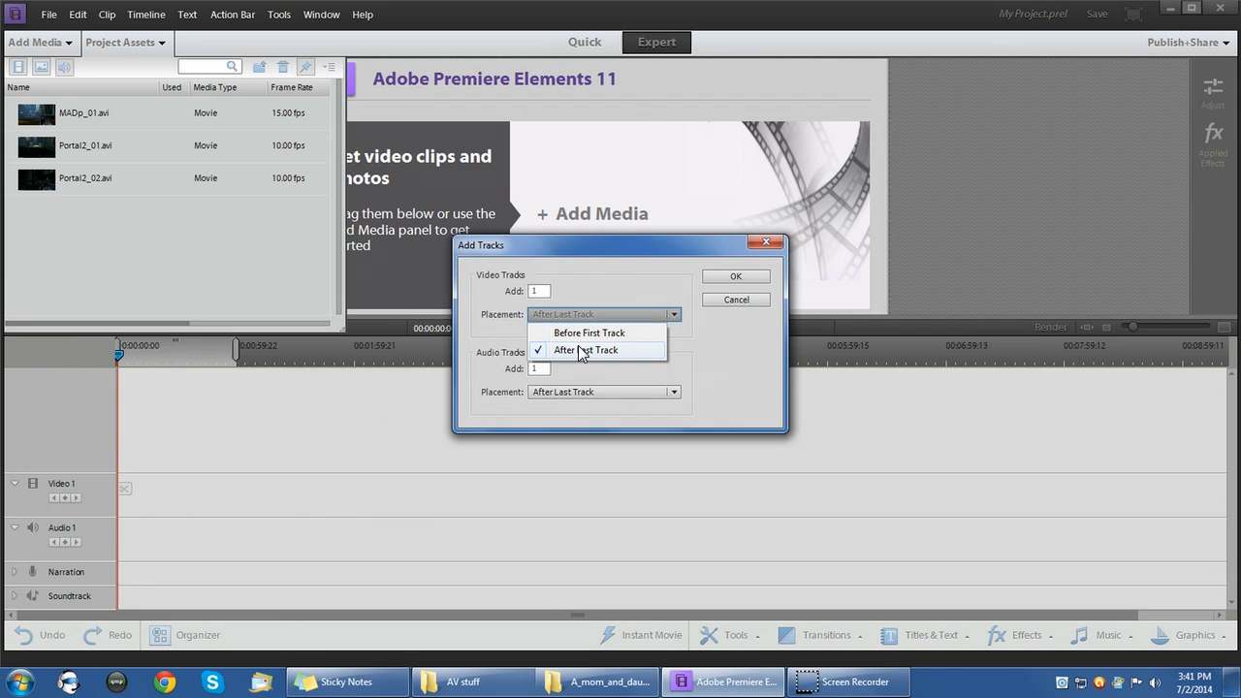
{"action": "left_click", "coordinate": [580, 351]}
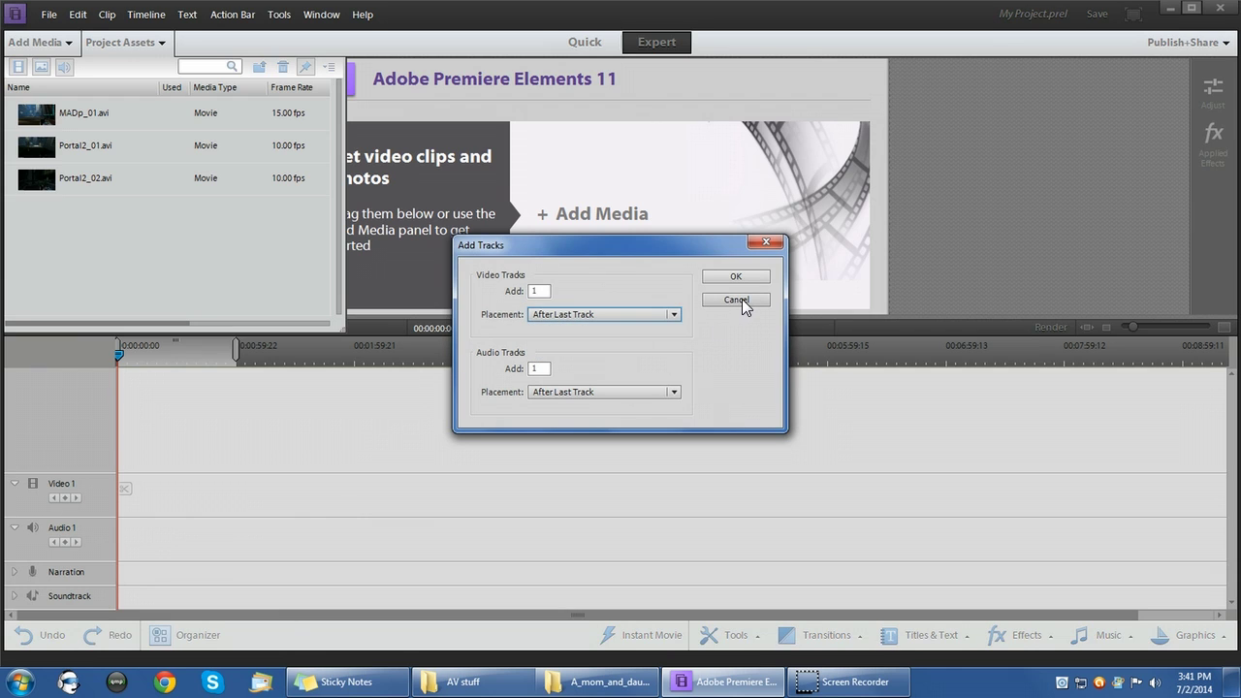
{"action": "left_click", "coordinate": [535, 291]}
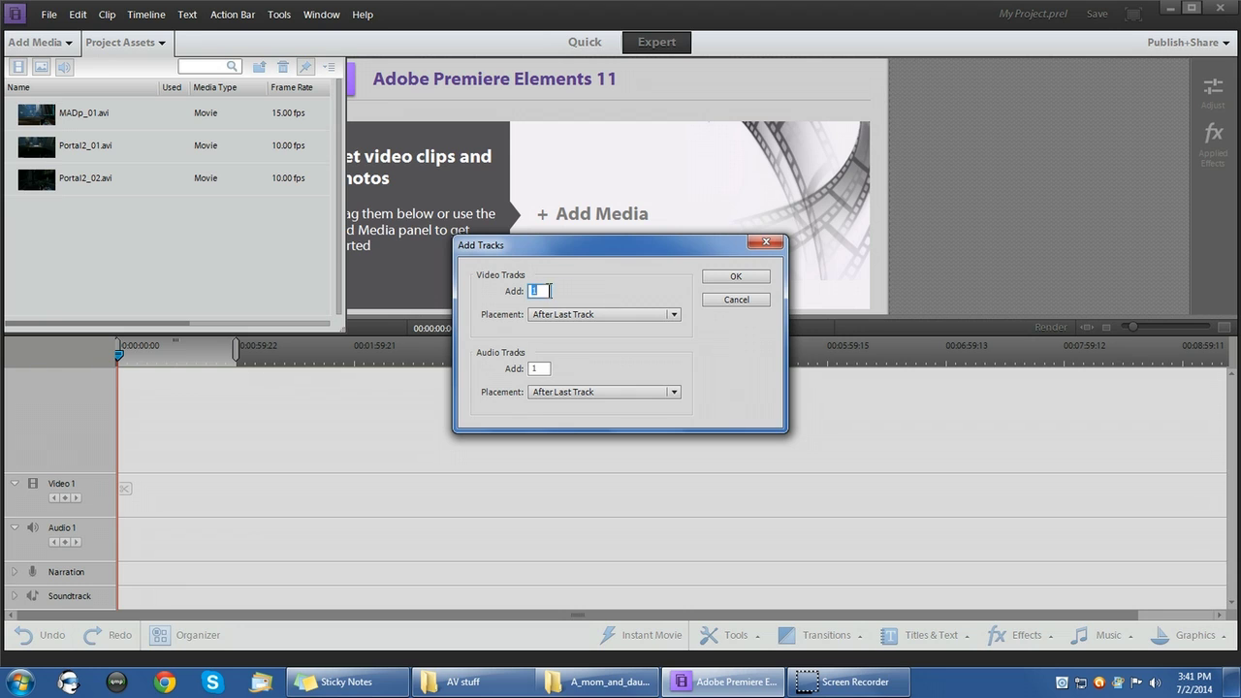
{"action": "left_click", "coordinate": [539, 368]}
{"action": "type", "text": "0"}
{"action": "left_click", "coordinate": [736, 277]}
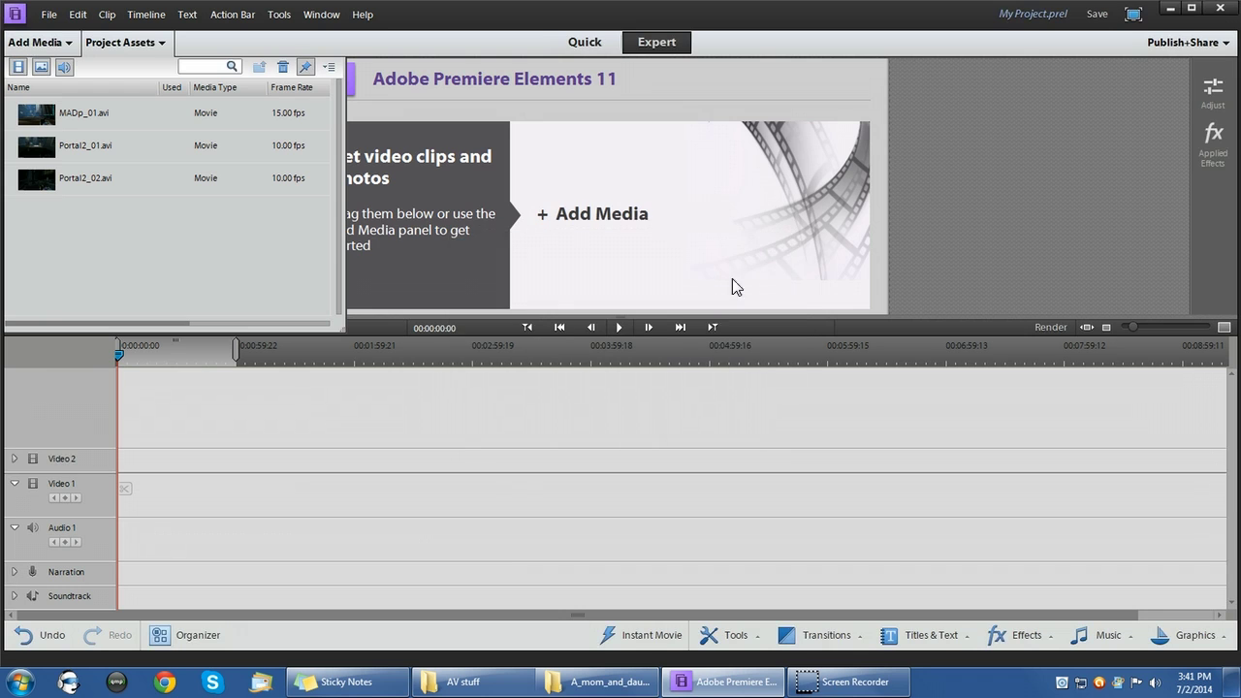
Expand the Video 2 track in the timeline, trying its collapsed view as well.
{"action": "left_click", "coordinate": [15, 460]}
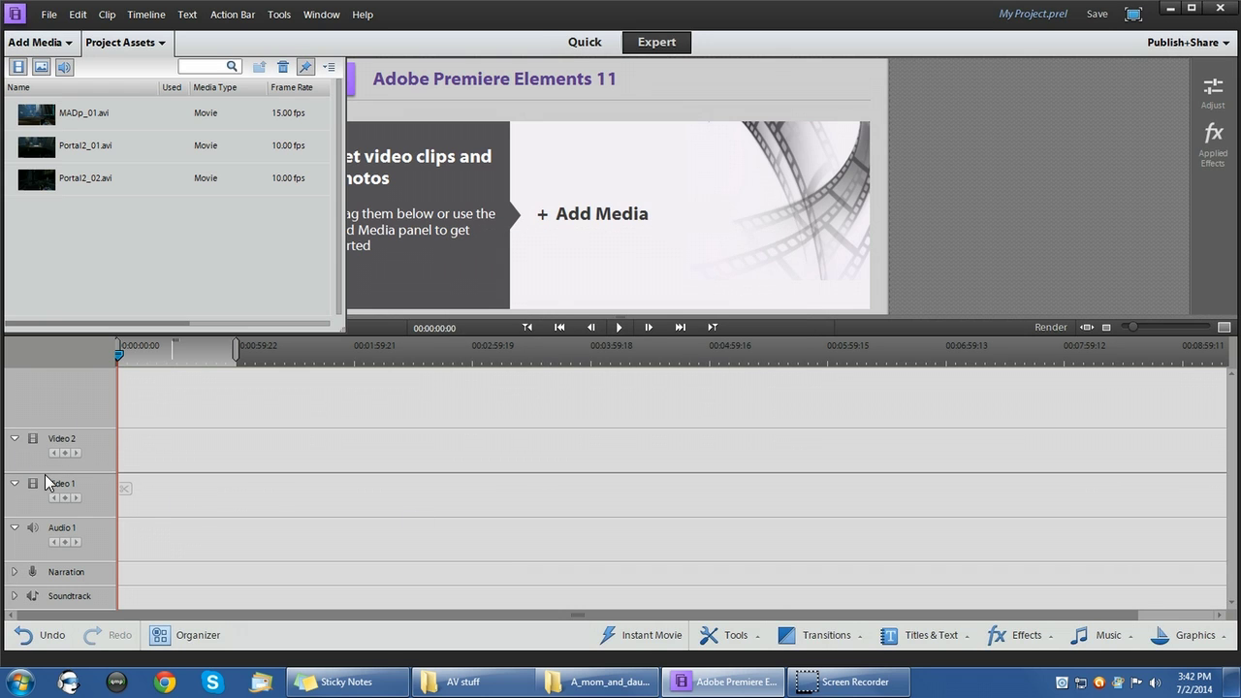
{"action": "left_click", "coordinate": [15, 439]}
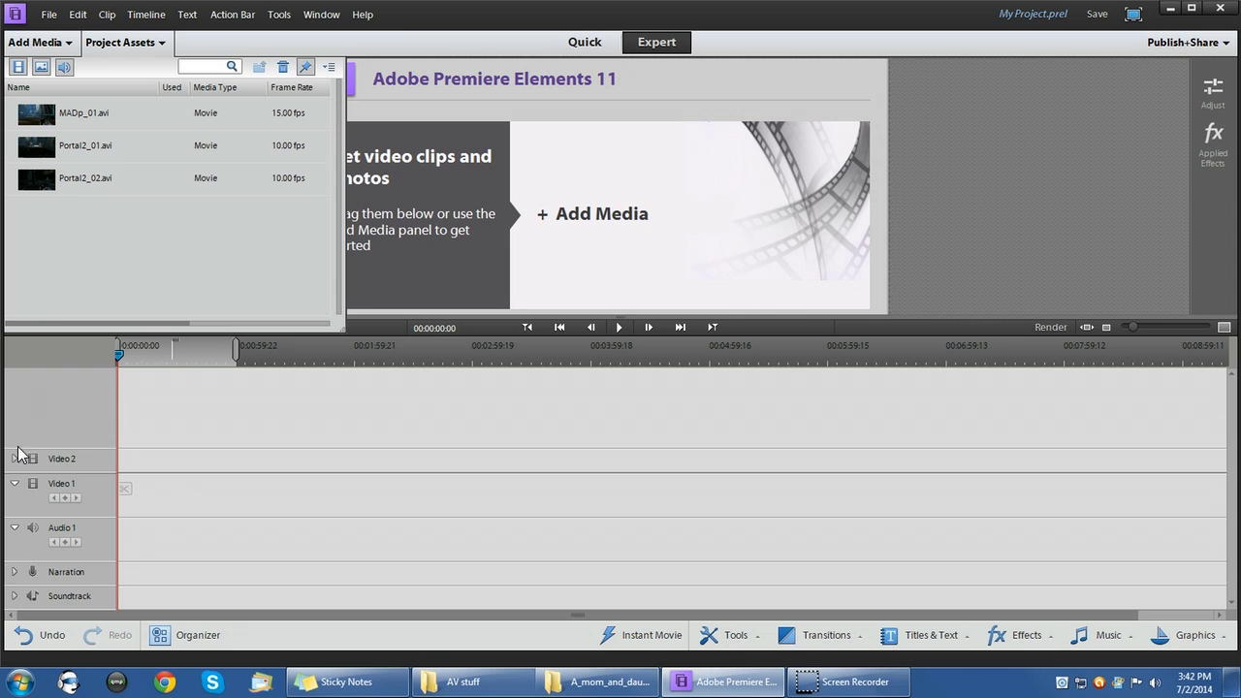
{"action": "left_click", "coordinate": [15, 457]}
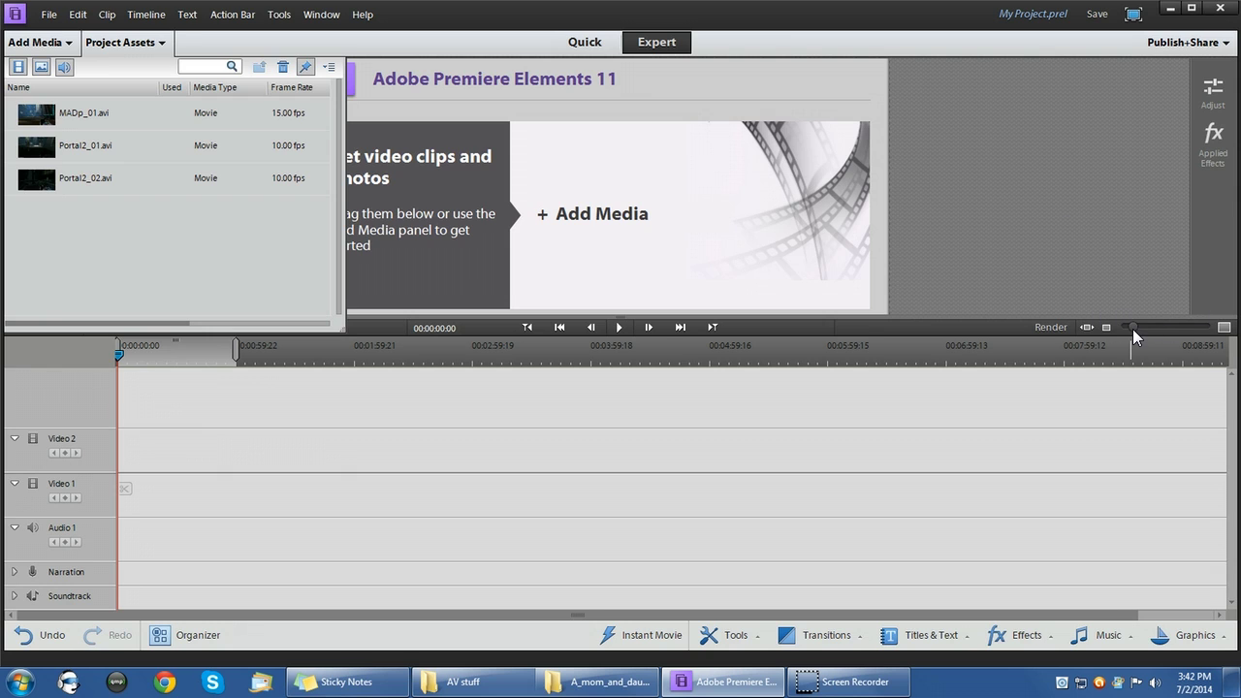
Magnify the timeline to show individual frames and move the playhead forward frame by frame.
{"action": "left_click_drag", "start_coordinate": [1132, 328], "coordinate": [1191, 327]}
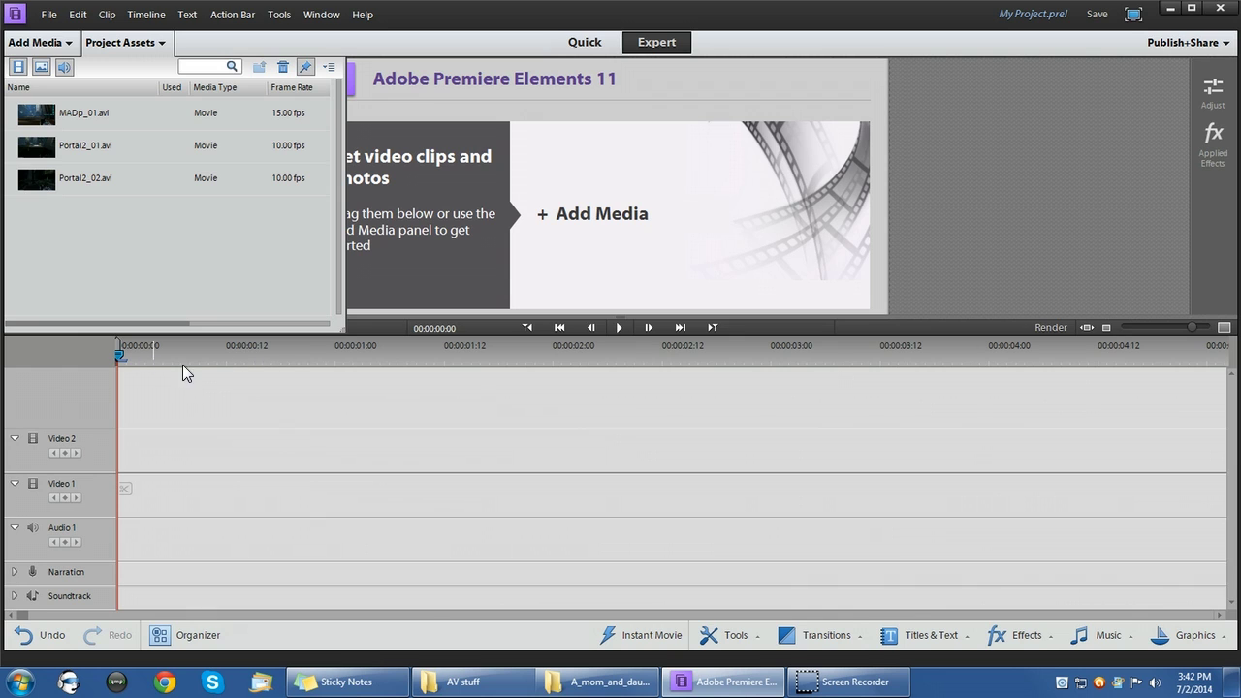
{"action": "key", "text": "space"}
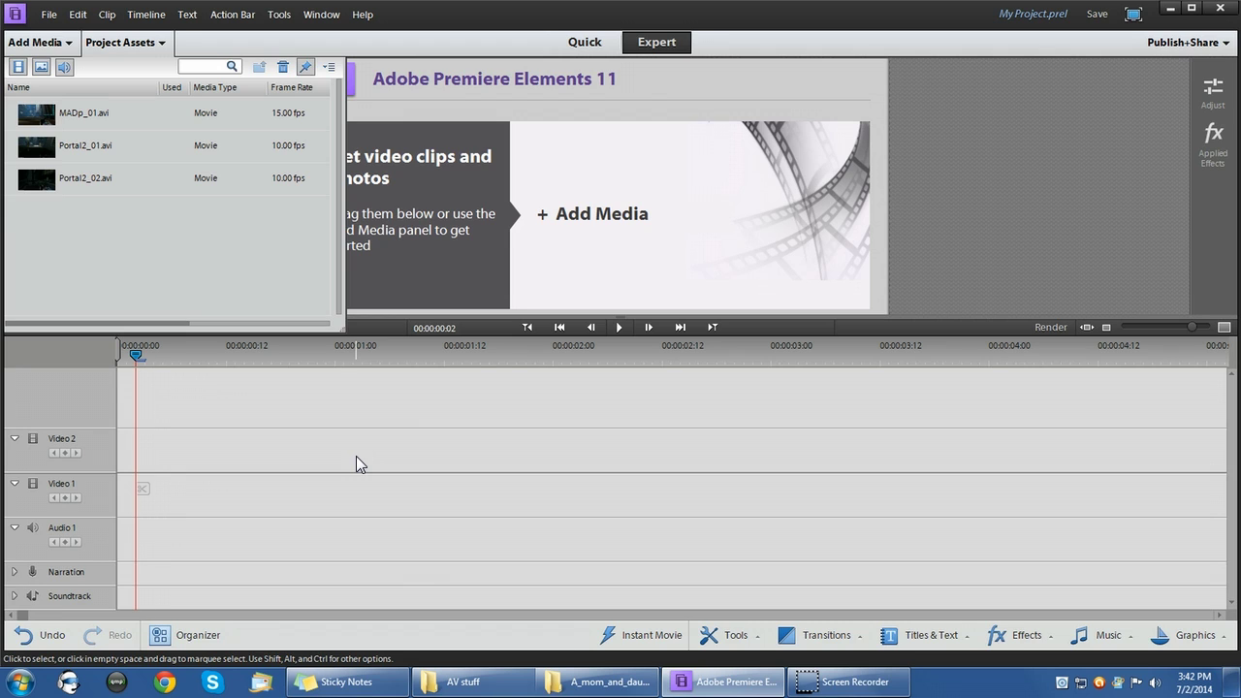
{"action": "key", "text": "Right"}
{"action": "key", "text": "Right"}
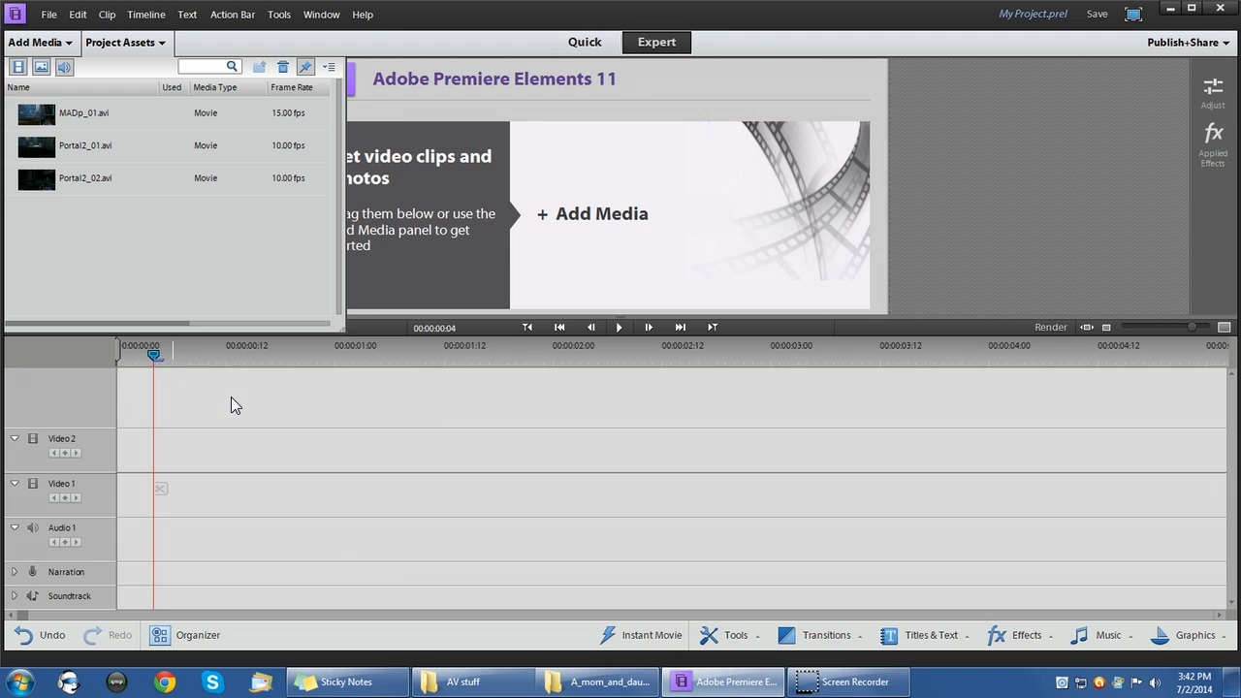
{"action": "key", "text": "Right"}
{"action": "key", "text": "Right"}
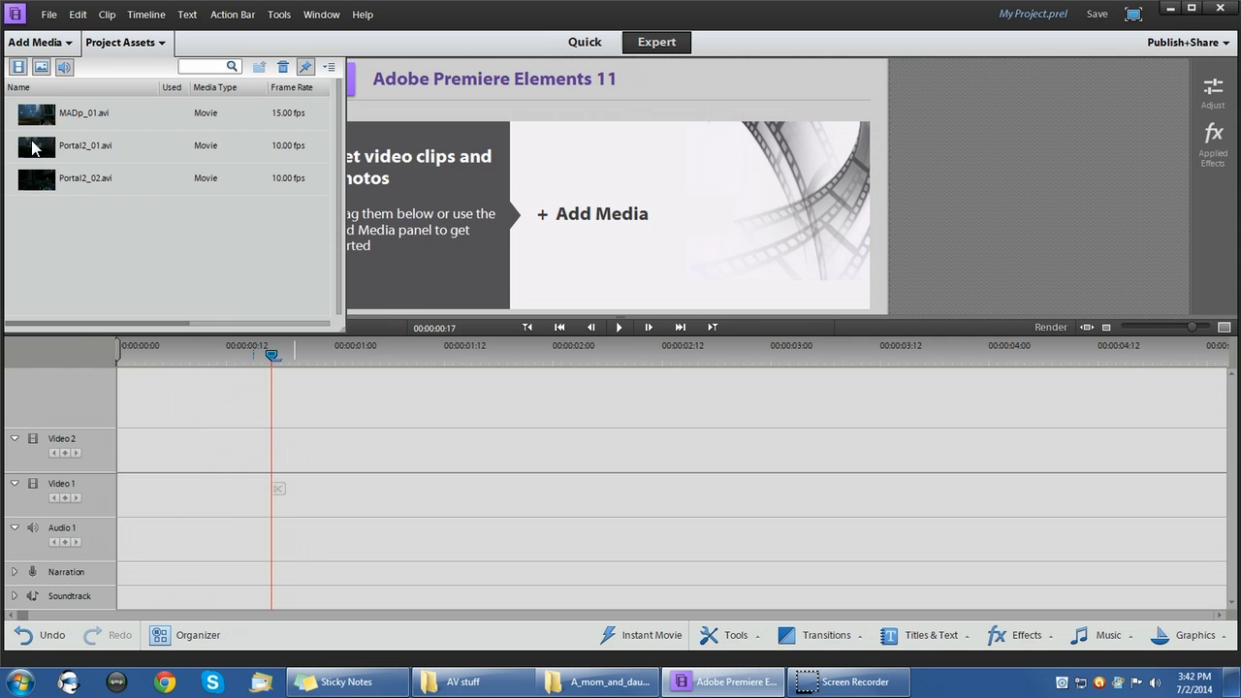
Place Portal2_01.avi at the start of Video 1, then split it at 00:00:04:01 and delete the rest.
{"action": "left_click_drag", "start_coordinate": [32, 146], "coordinate": [115, 493]}
{"action": "left_click_drag", "start_coordinate": [416, 356], "coordinate": [1002, 414]}
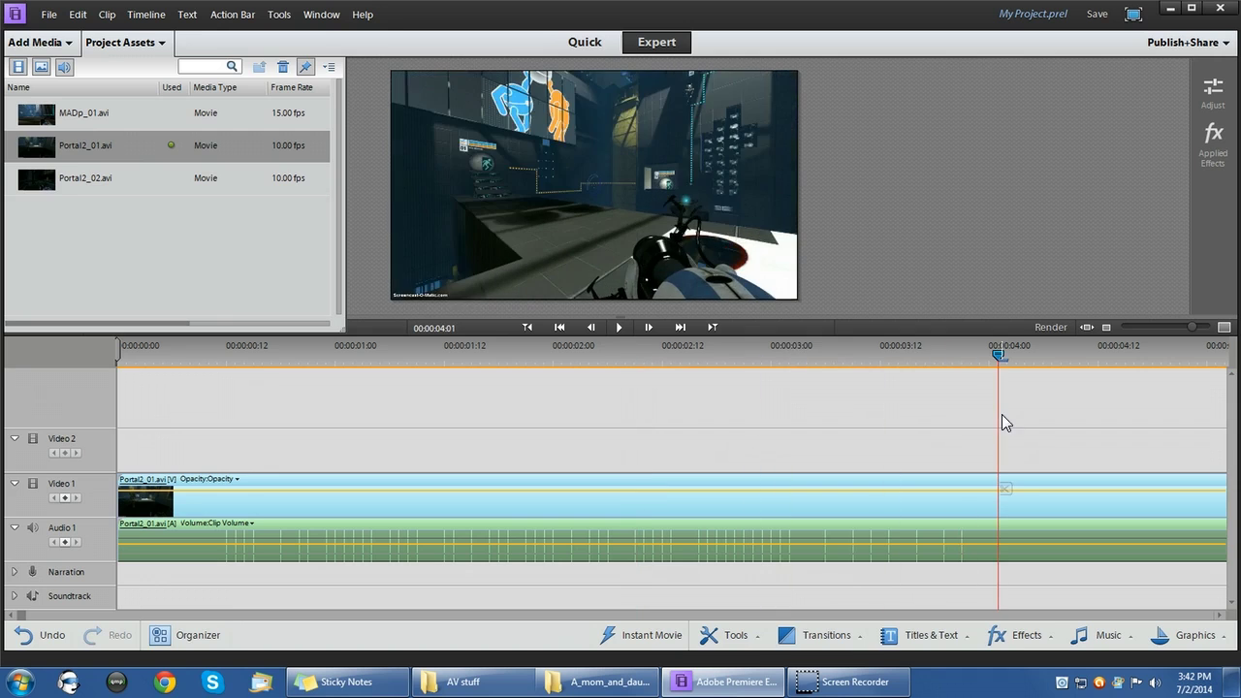
{"action": "left_click", "coordinate": [1006, 487]}
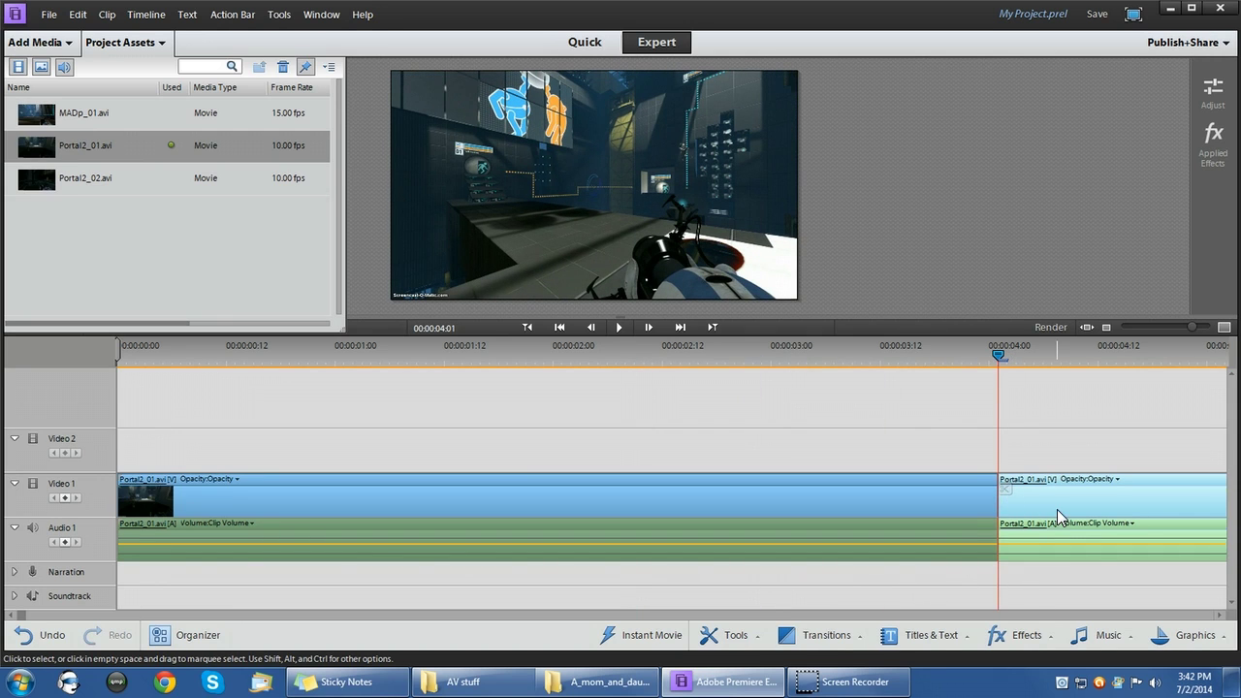
{"action": "key", "text": "Delete"}
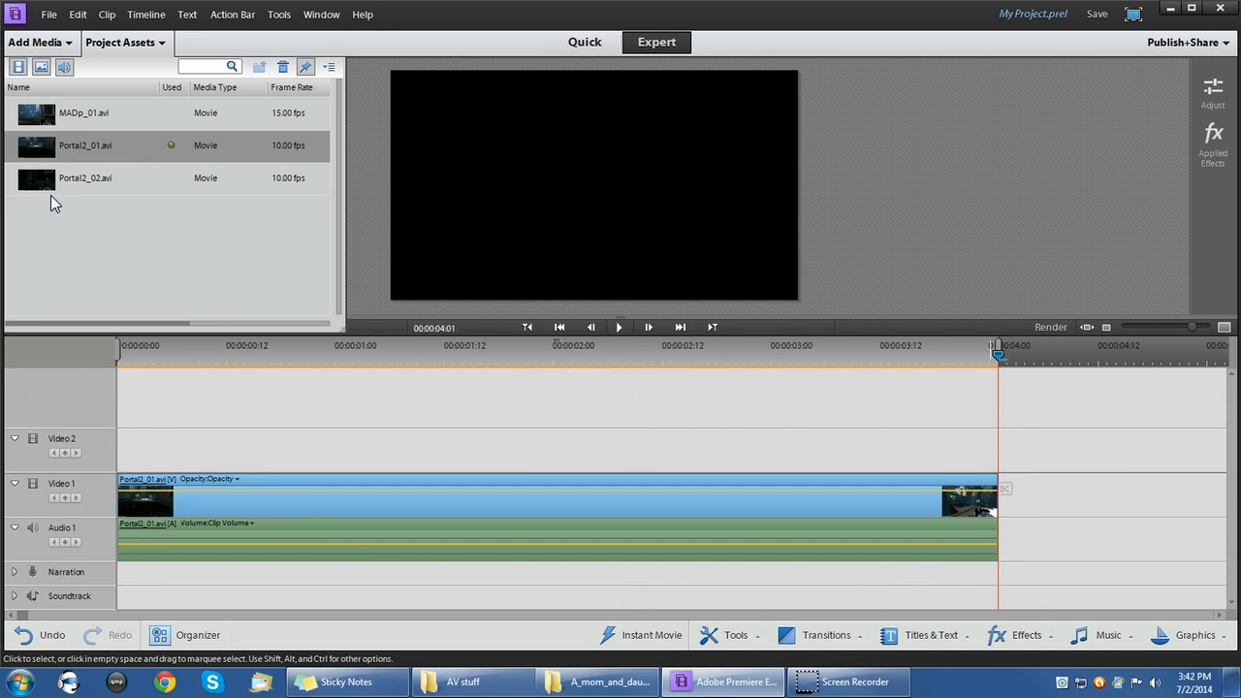
Place Portal2_02.avi on Video 1 directly behind the Portal2_01 clip.
{"action": "left_click_drag", "start_coordinate": [30, 184], "coordinate": [995, 516]}
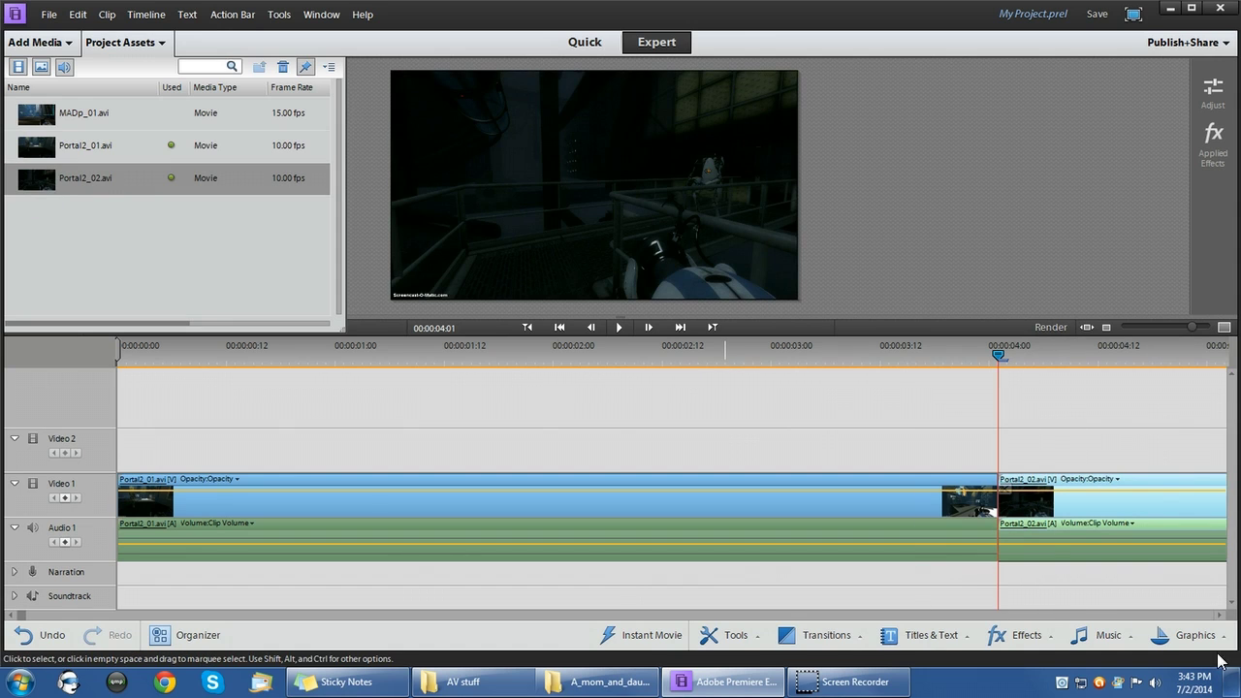
{"action": "left_click", "coordinate": [1220, 615]}
{"action": "left_click", "coordinate": [1219, 616]}
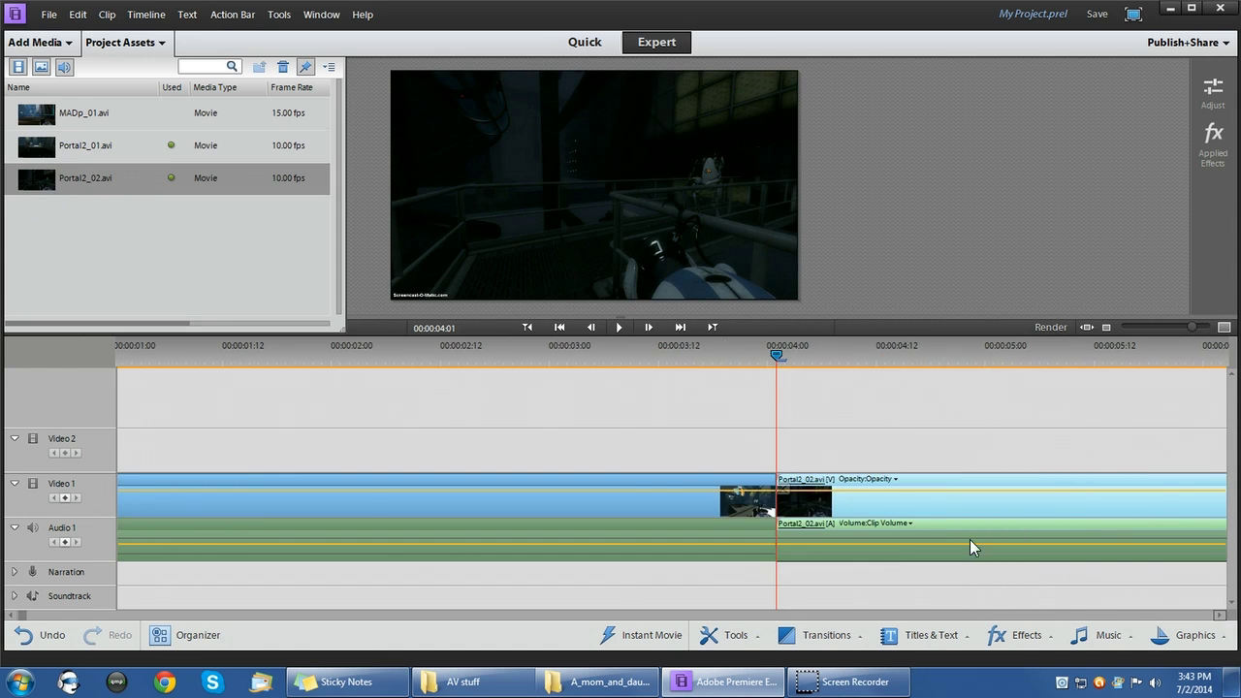
Unlink the audio and video of the Portal2_01 clip.
{"action": "left_click", "coordinate": [538, 391]}
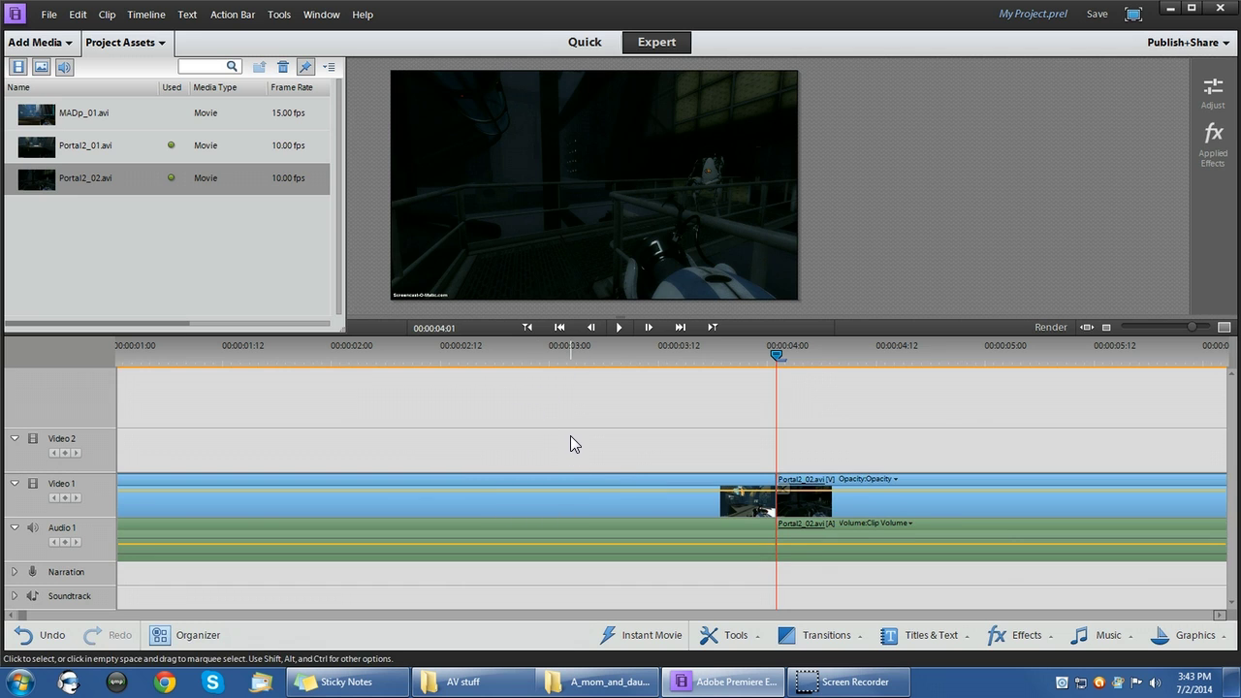
{"action": "left_click", "coordinate": [546, 500]}
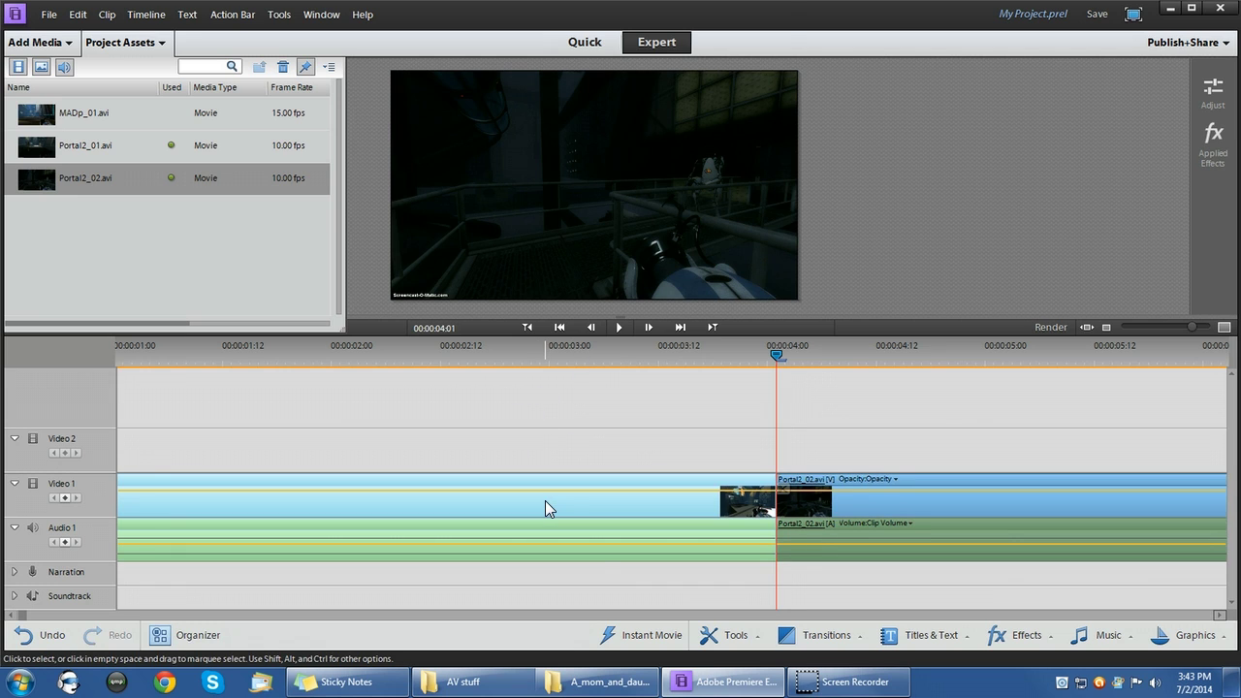
{"action": "right_click", "coordinate": [545, 501]}
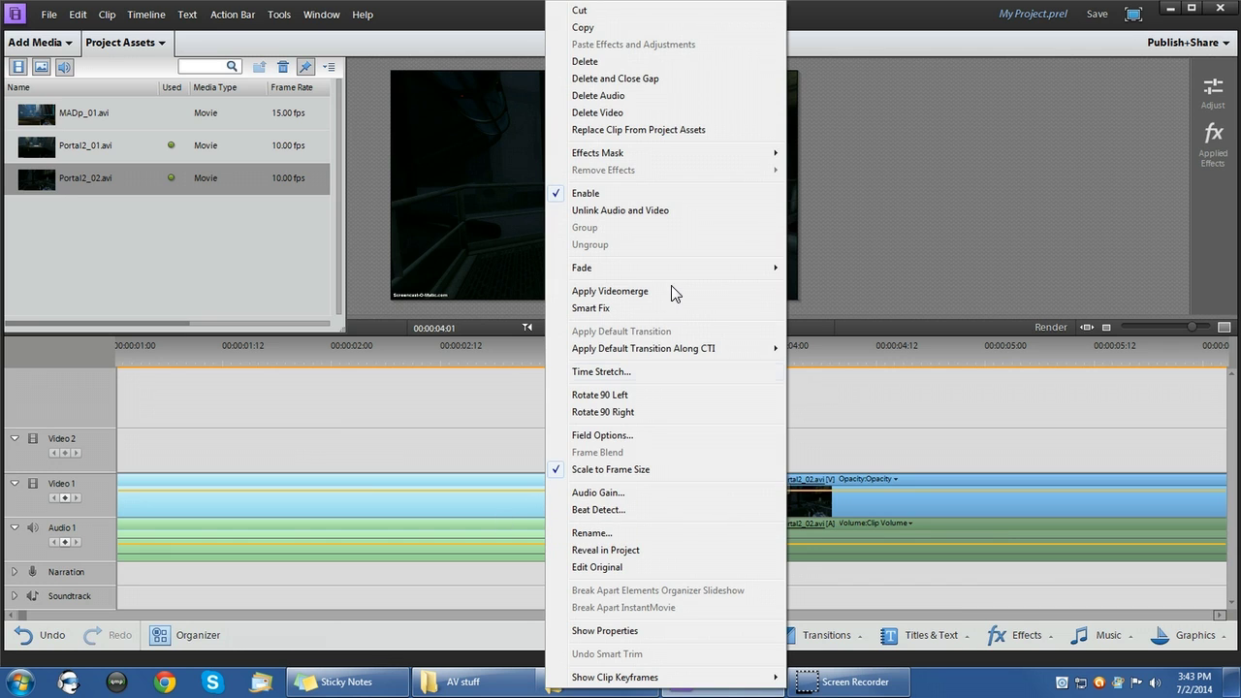
{"action": "left_click", "coordinate": [655, 207]}
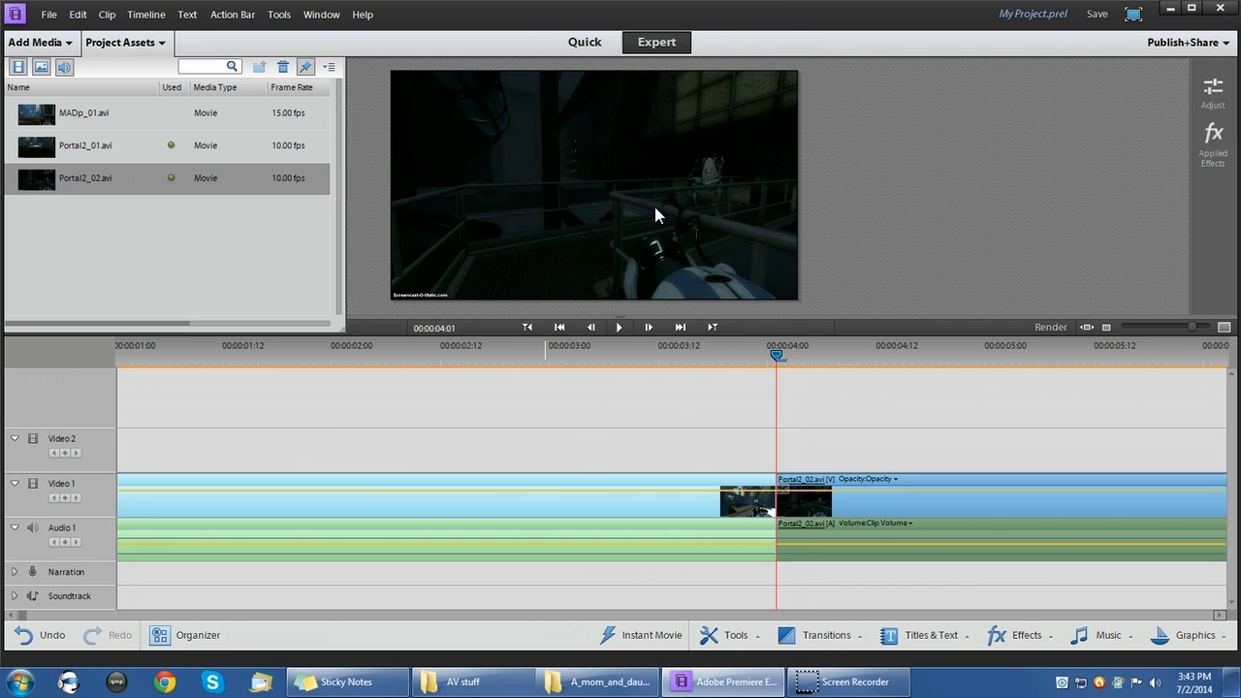
{"action": "left_click", "coordinate": [591, 395]}
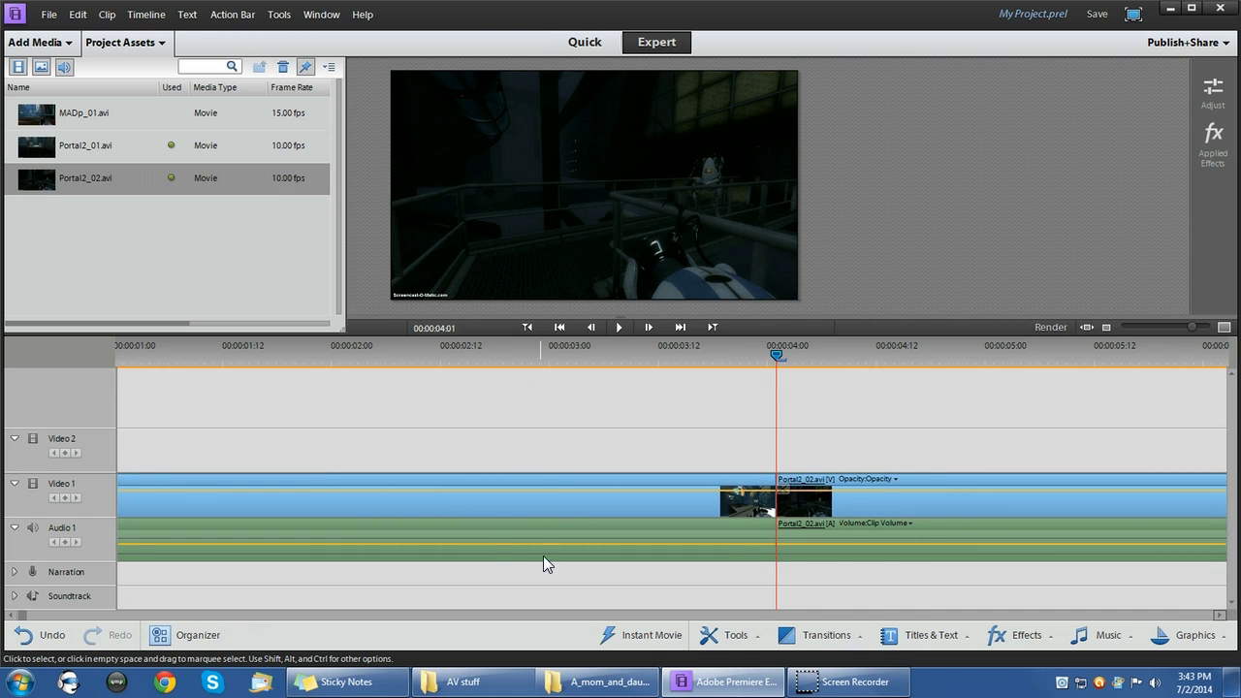
Delete the unlinked audio of the Portal2_01 clip, keeping its video.
{"action": "left_click", "coordinate": [485, 530]}
{"action": "left_click", "coordinate": [489, 499]}
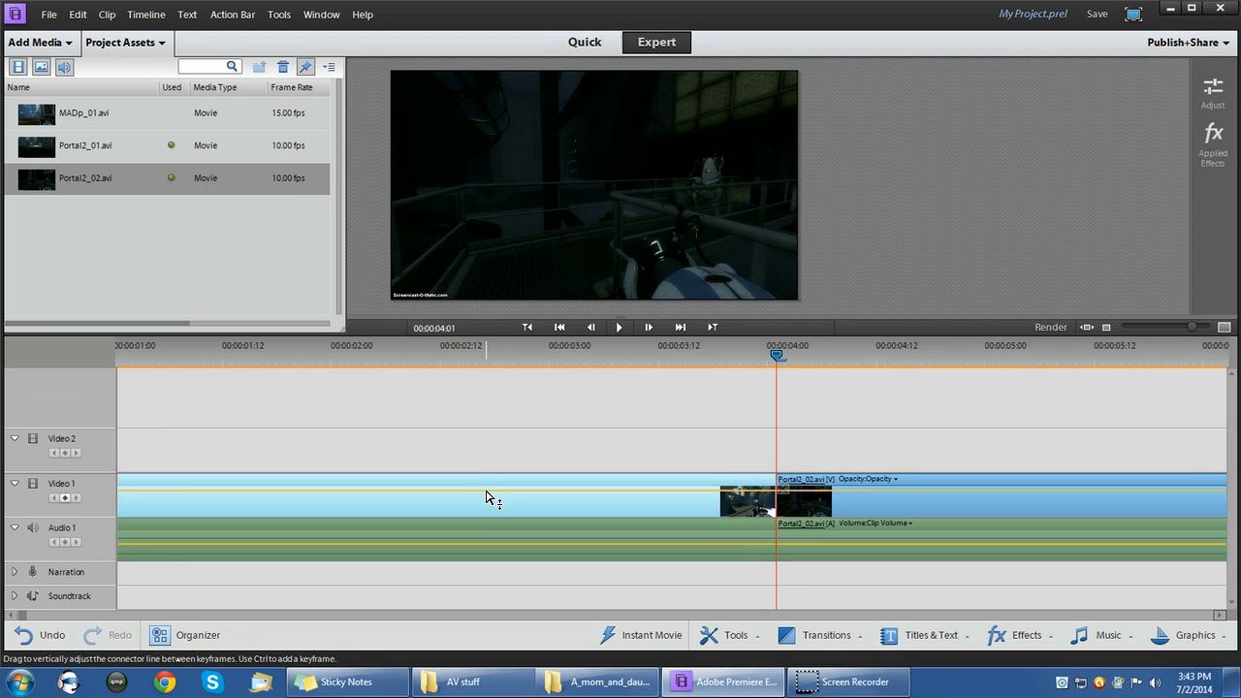
{"action": "left_click", "coordinate": [474, 547]}
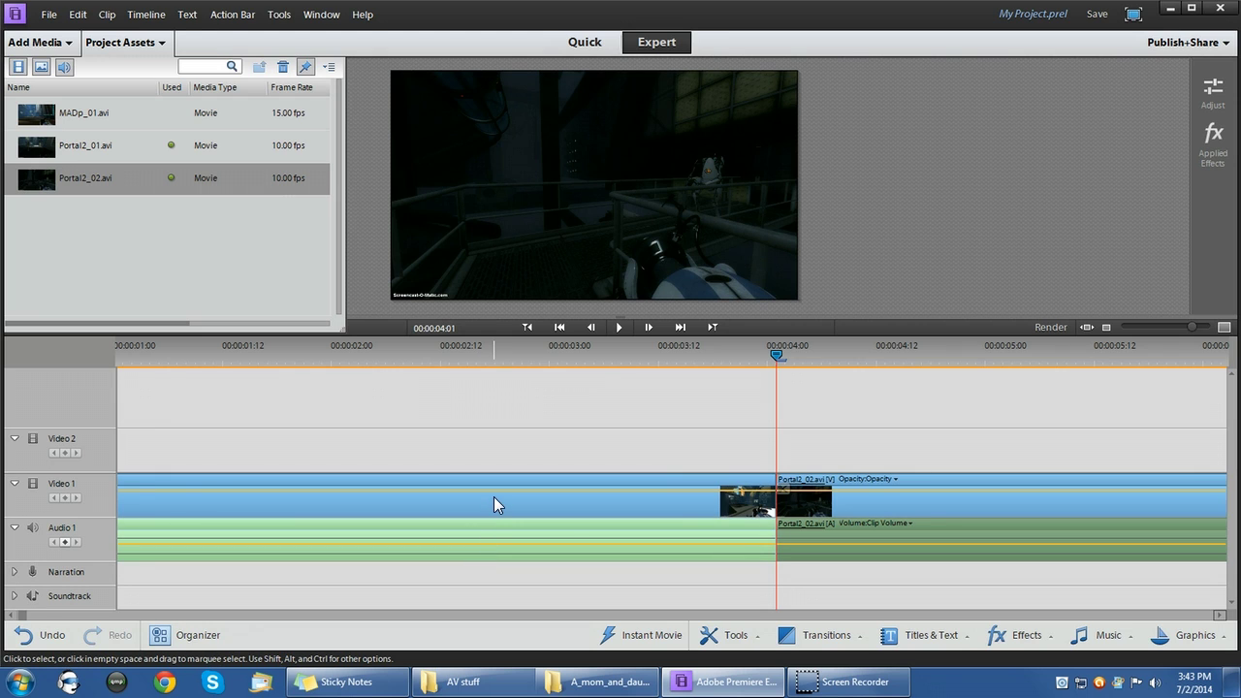
{"action": "key", "text": "Delete"}
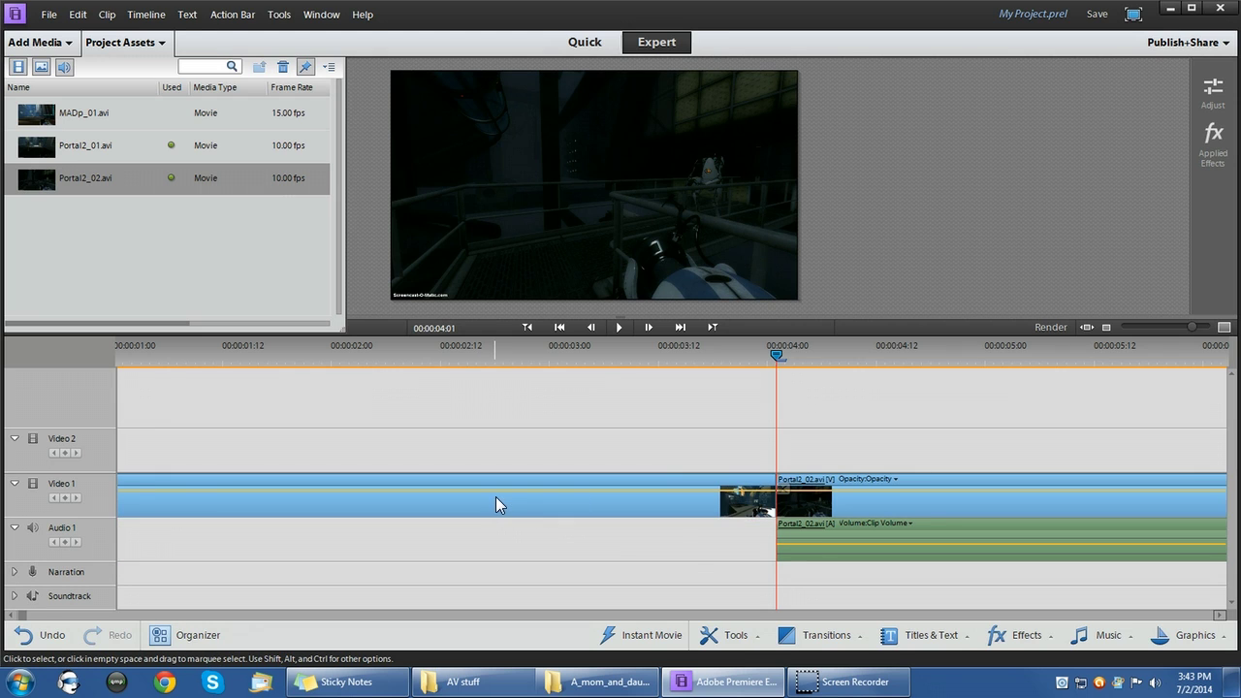
Delete the audio of the Portal2_02 clip without unlinking it first.
{"action": "left_click", "coordinate": [811, 535]}
{"action": "right_click", "coordinate": [828, 533]}
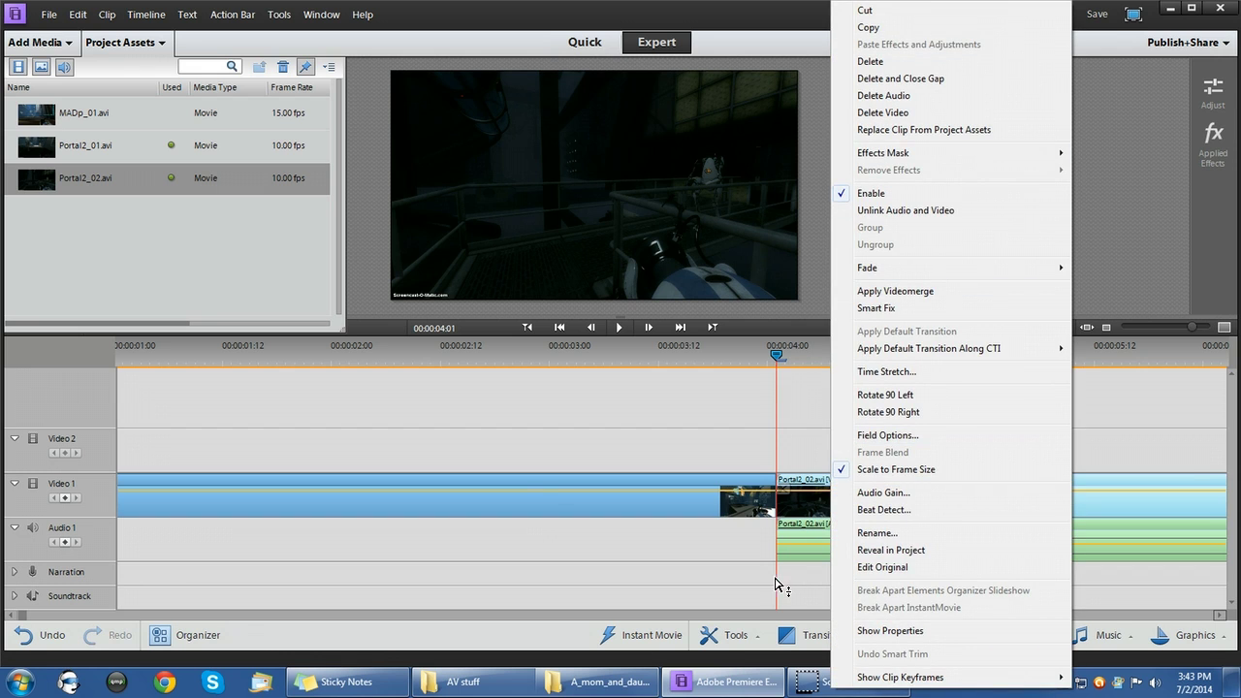
{"action": "left_click", "coordinate": [842, 542]}
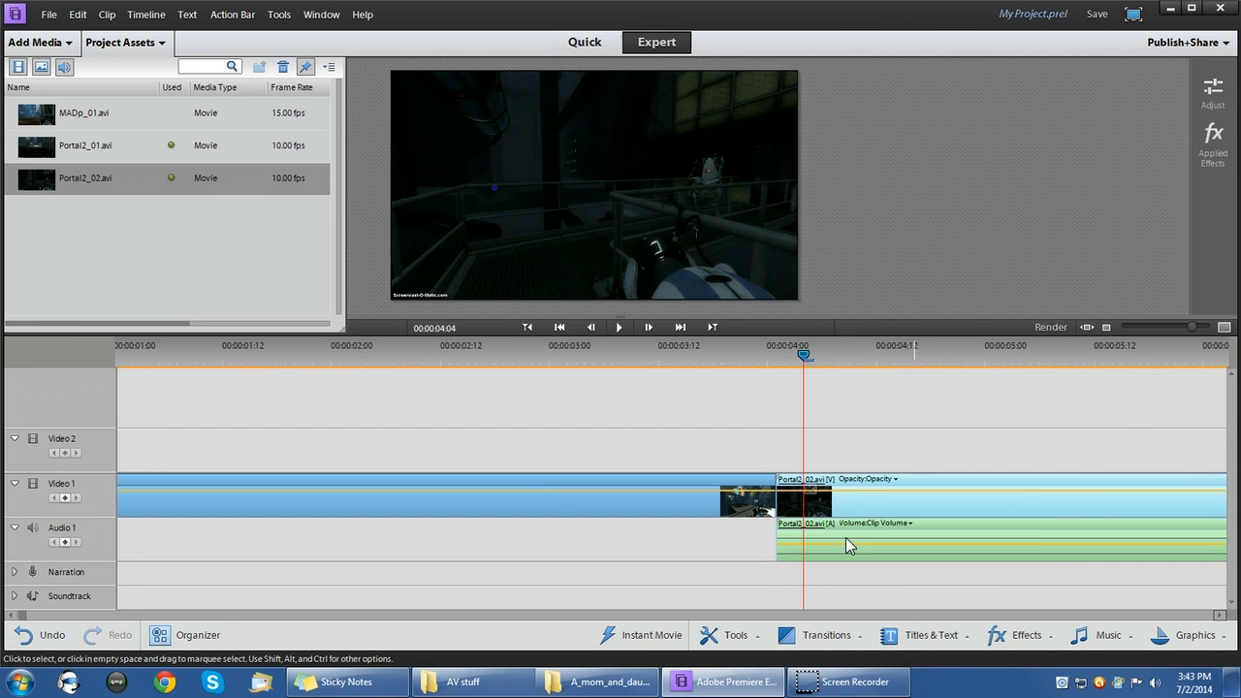
{"action": "left_click_drag", "start_coordinate": [866, 344], "coordinate": [975, 383]}
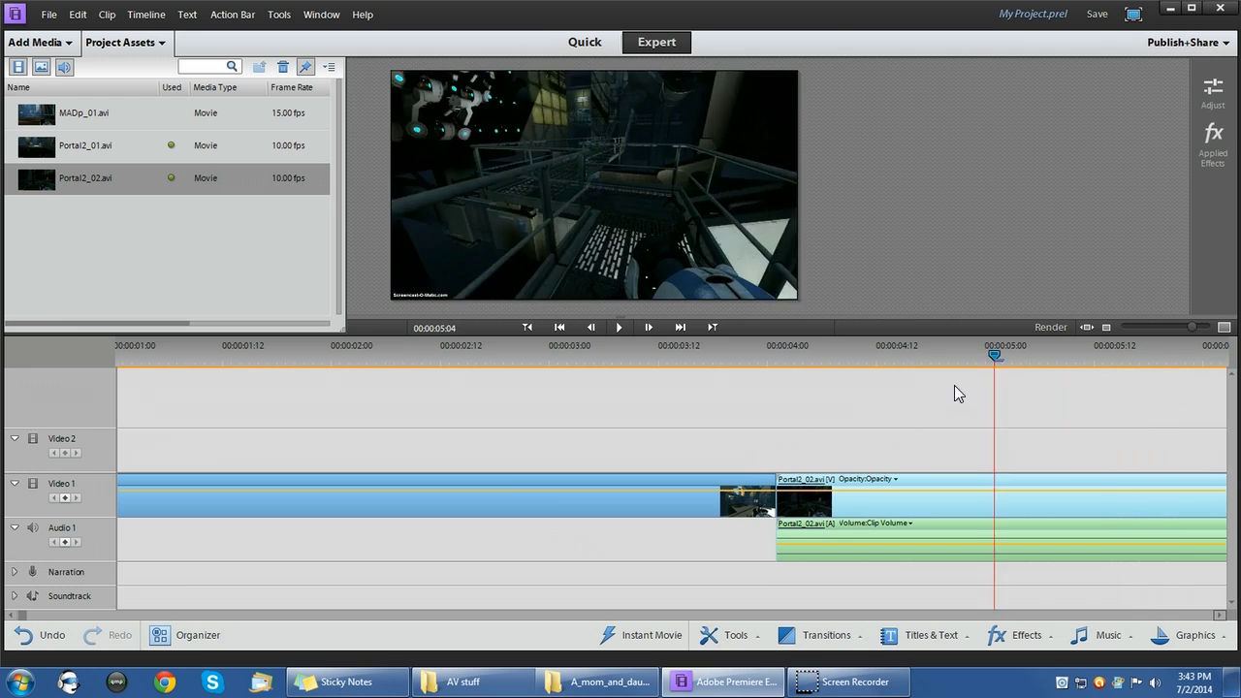
{"action": "right_click", "coordinate": [857, 497]}
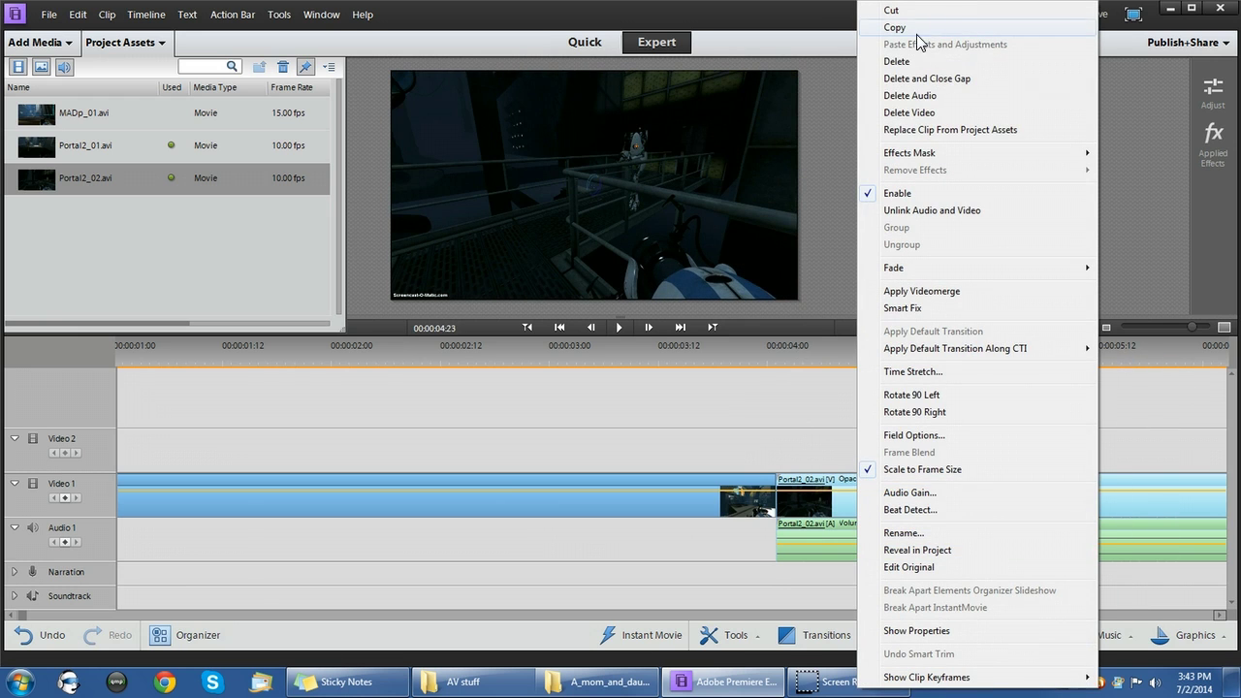
{"action": "left_click", "coordinate": [903, 97]}
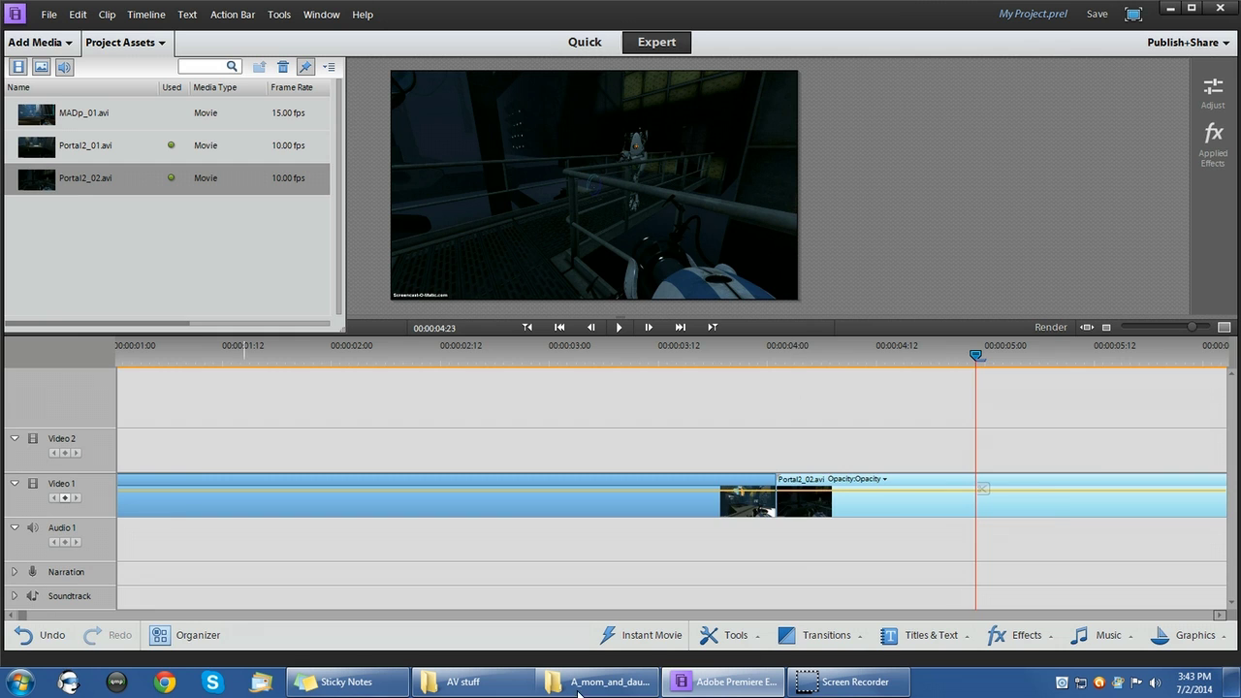
Trim about 1.5 seconds off the start of the Portal2_01 clip and position the playhead at 00:00:01:15.
{"action": "scroll", "coordinate": [68, 562], "scroll_direction": "up", "scroll_amount": 2}
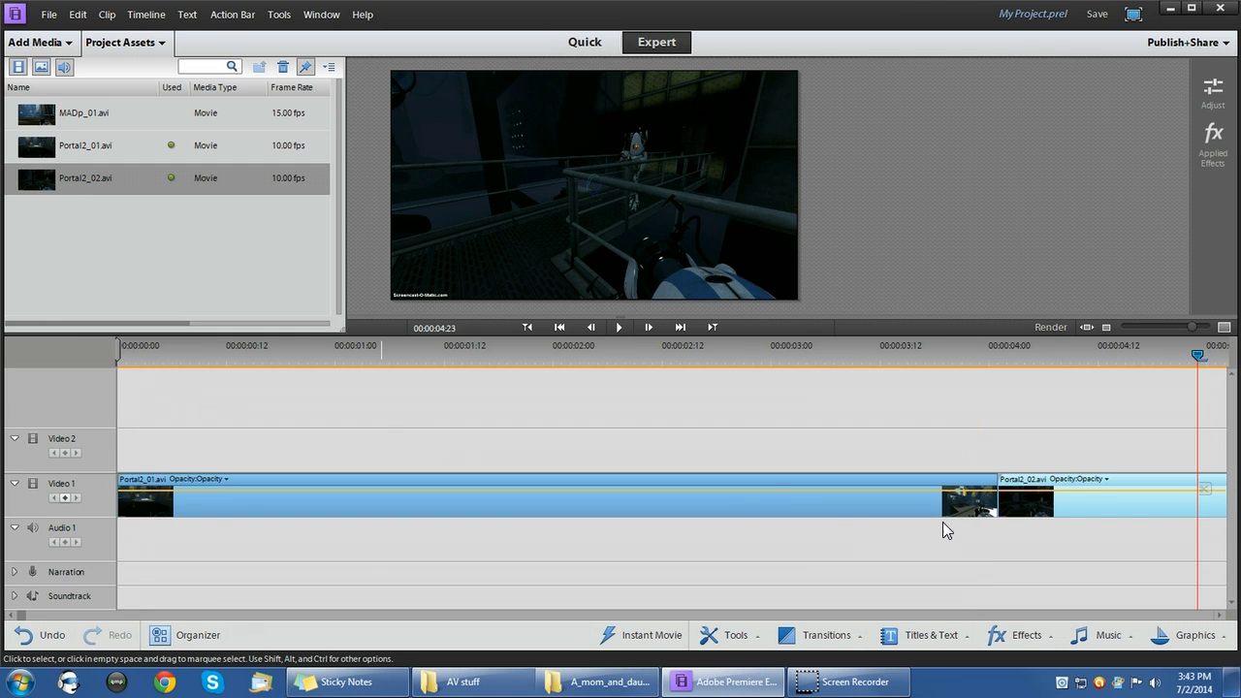
{"action": "left_click_drag", "start_coordinate": [120, 497], "coordinate": [446, 510]}
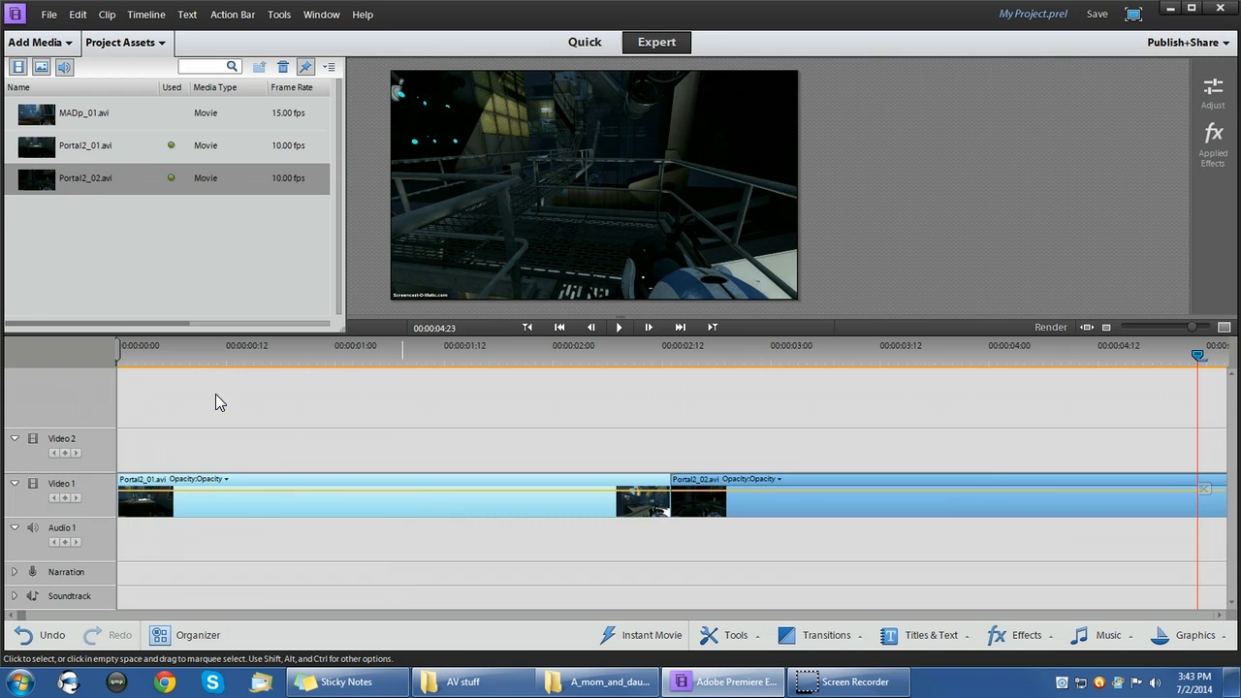
{"action": "left_click_drag", "start_coordinate": [215, 357], "coordinate": [452, 351]}
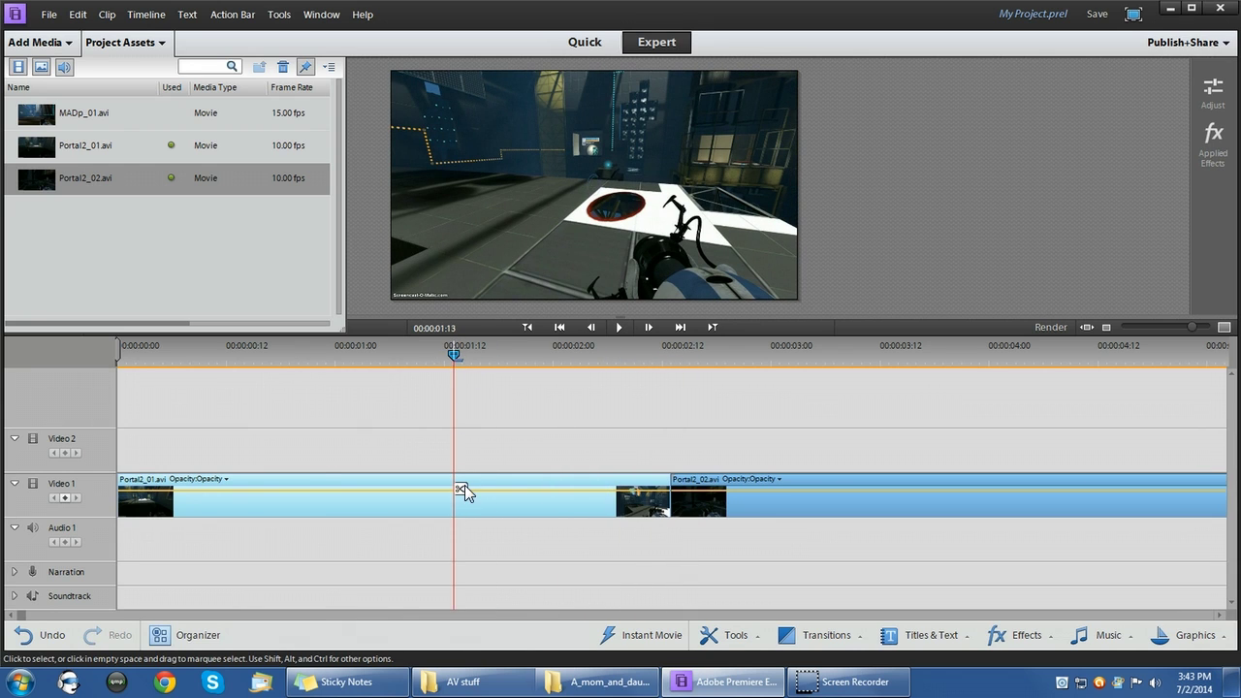
{"action": "left_click_drag", "start_coordinate": [454, 354], "coordinate": [471, 407]}
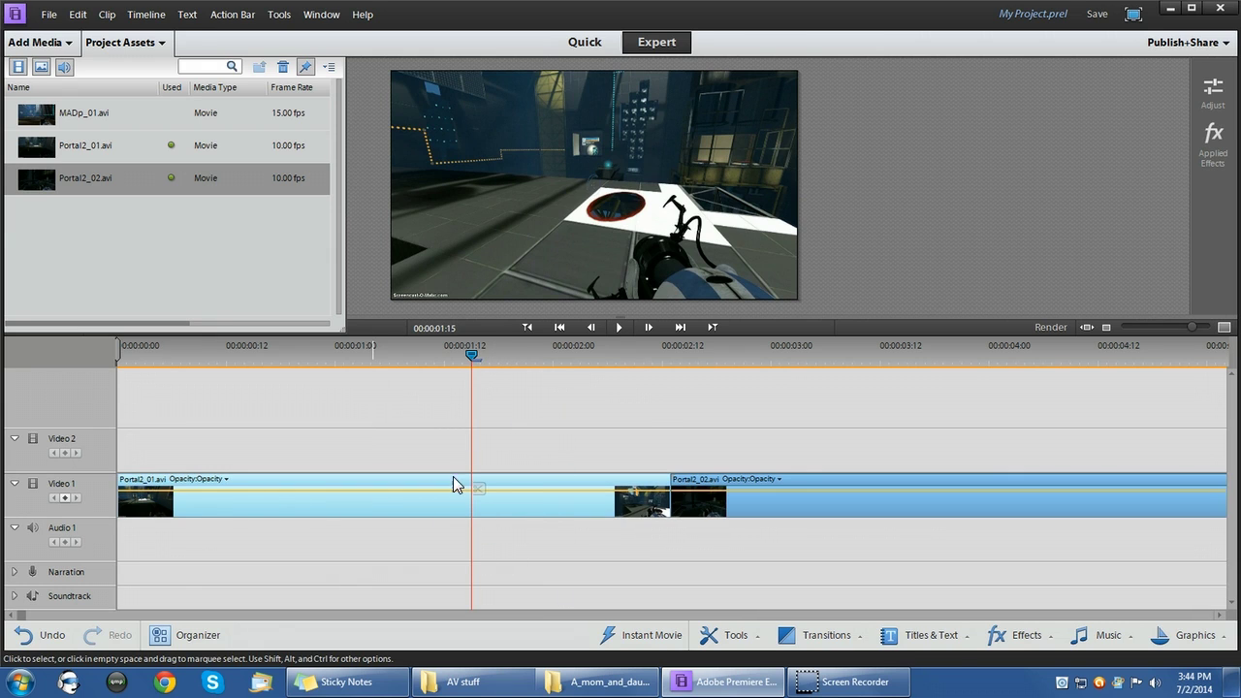
Split the Portal2_01 clip at 00:00:01:15, undo the split once, and redo it.
{"action": "left_click", "coordinate": [477, 488]}
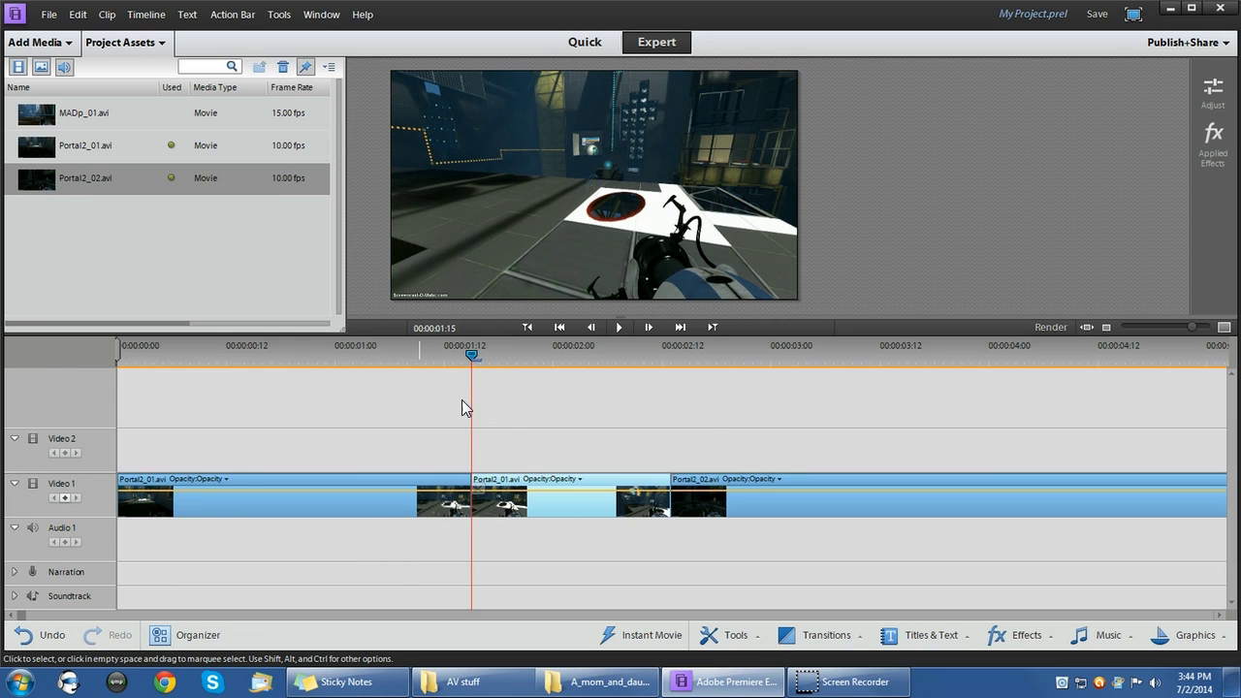
{"action": "key", "text": "ctrl+z"}
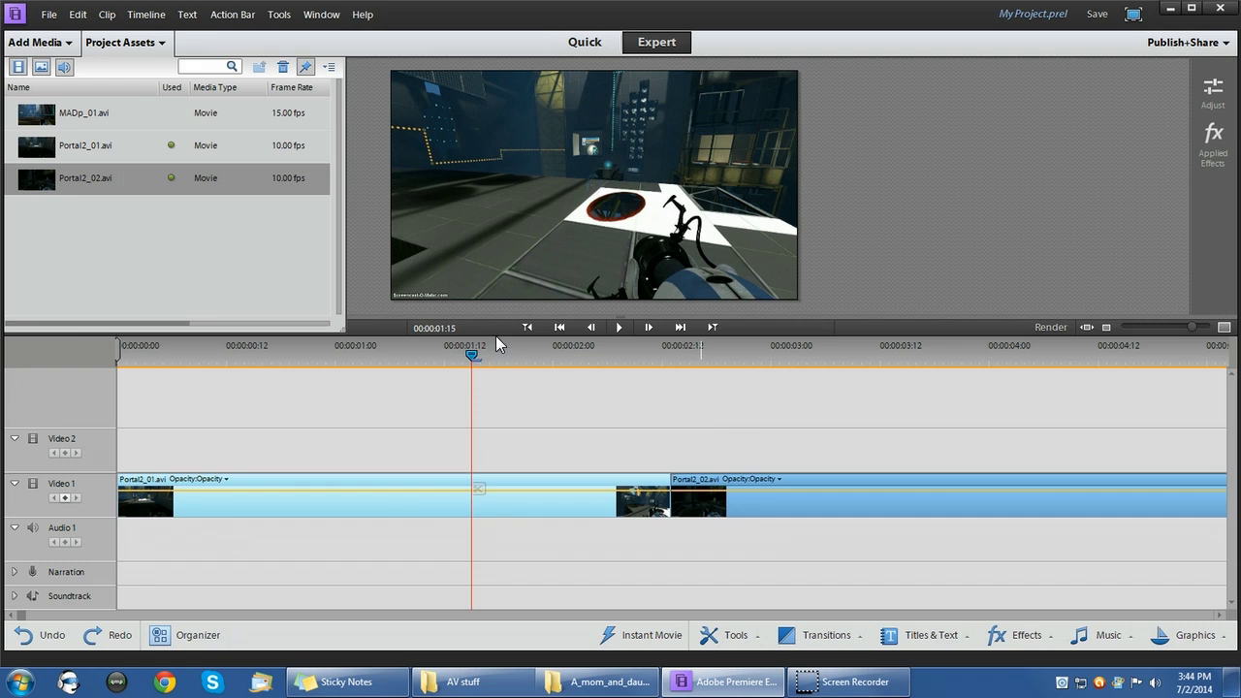
{"action": "left_click", "coordinate": [78, 16]}
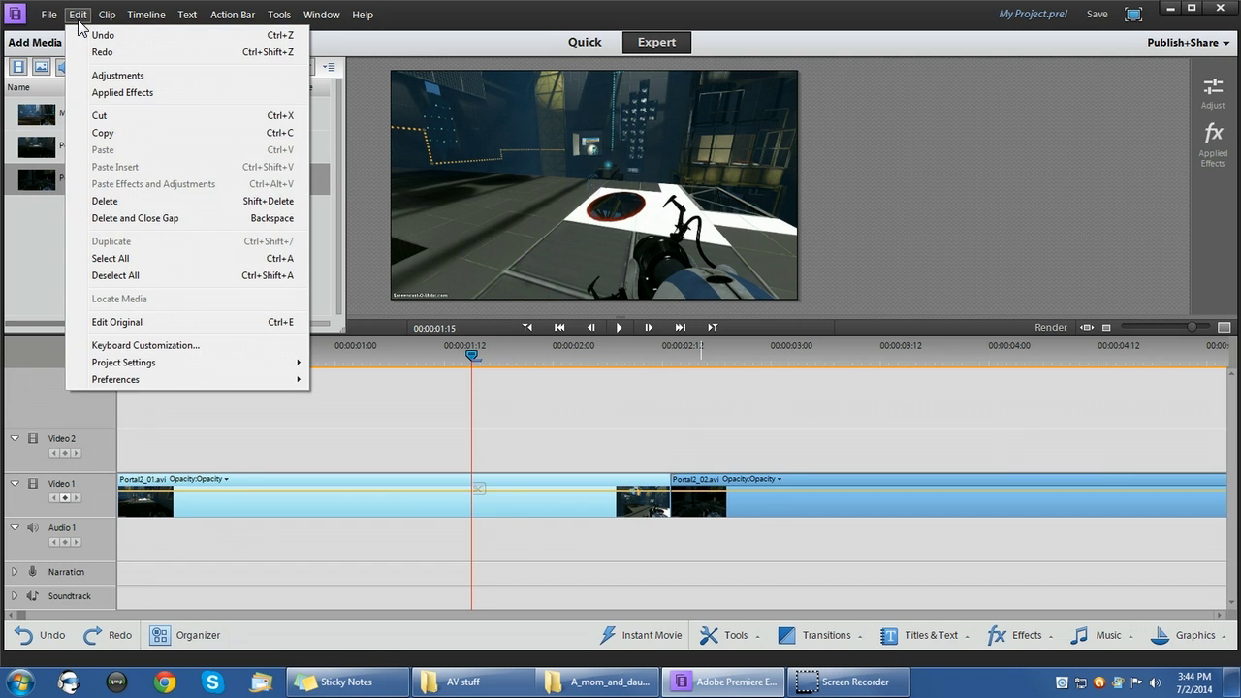
{"action": "left_click", "coordinate": [102, 51]}
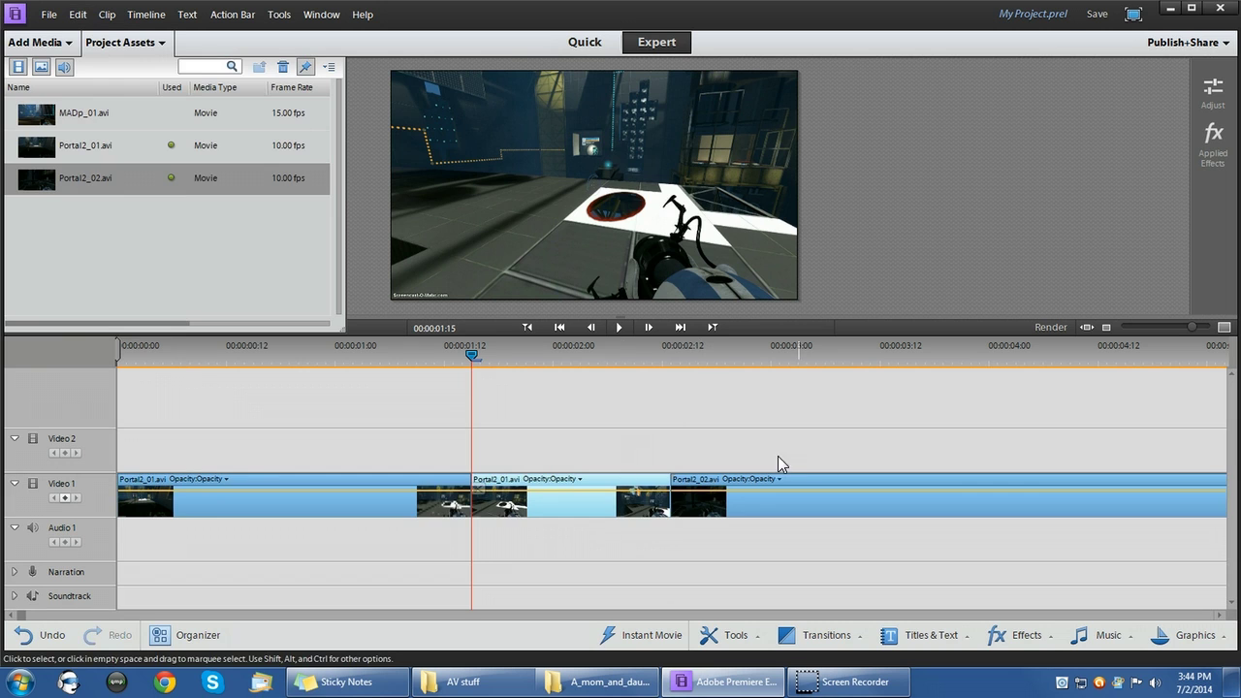
Split the Portal2_02 clip at 00:00:03:18 and move its second piece up to the Video 2 track.
{"action": "left_click_drag", "start_coordinate": [687, 350], "coordinate": [931, 386]}
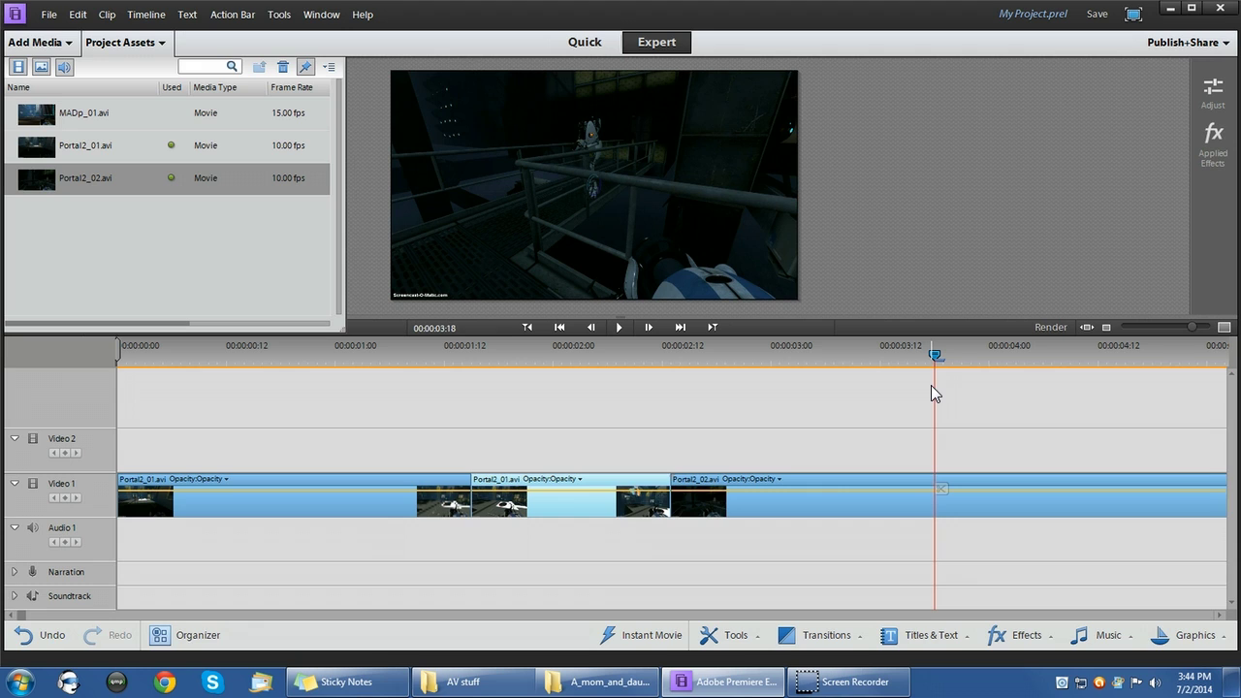
{"action": "left_click", "coordinate": [948, 492]}
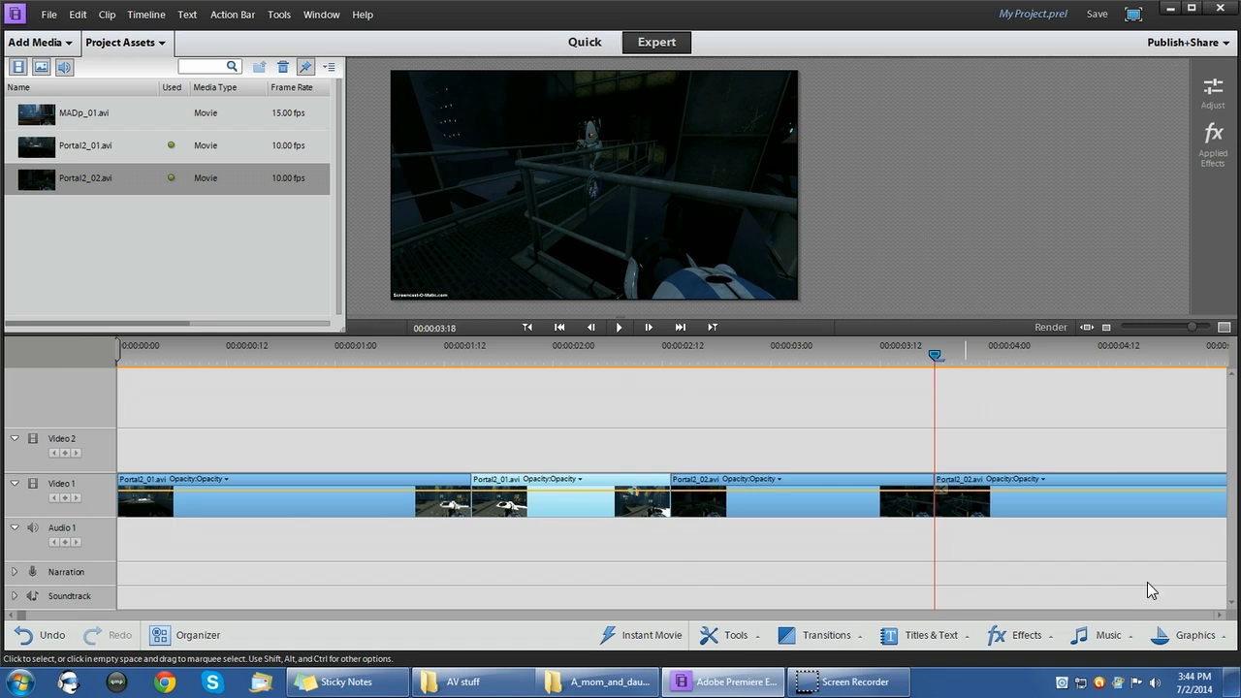
{"action": "left_click_drag", "start_coordinate": [971, 516], "coordinate": [928, 446]}
Delete the second Portal2_01 piece with its gap closed, preview the frames around the join, and undo the deletion.
{"action": "left_click", "coordinate": [534, 506]}
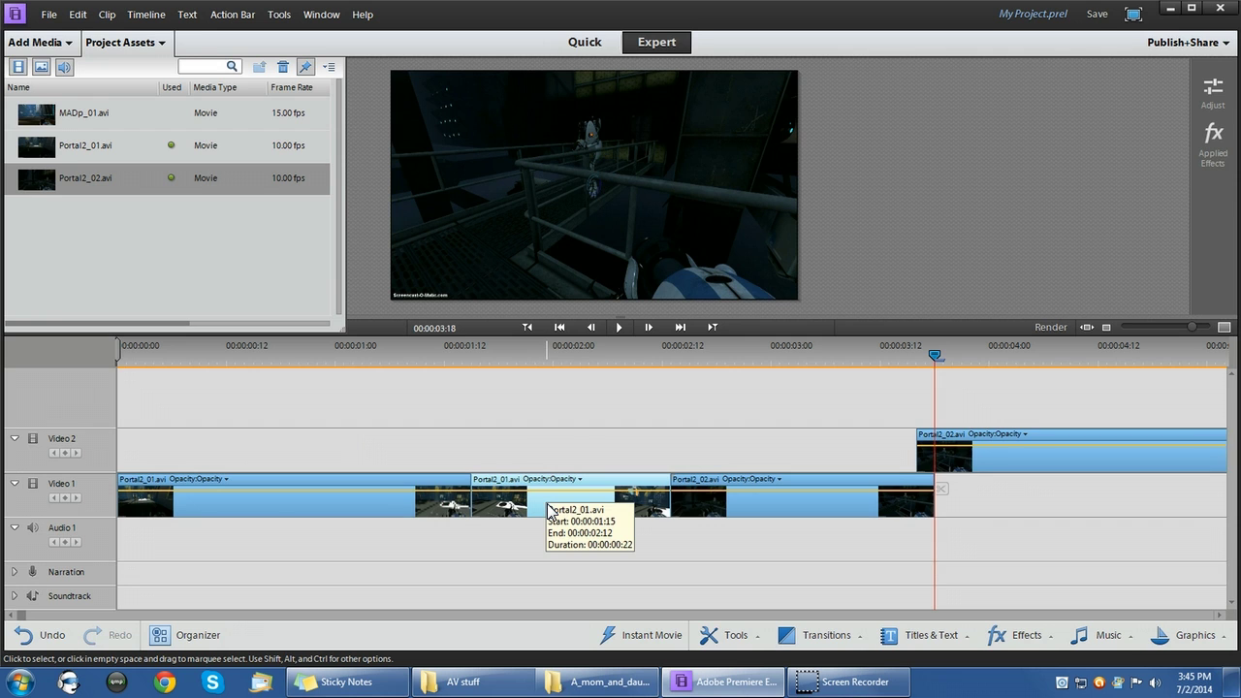
{"action": "key", "text": "Delete"}
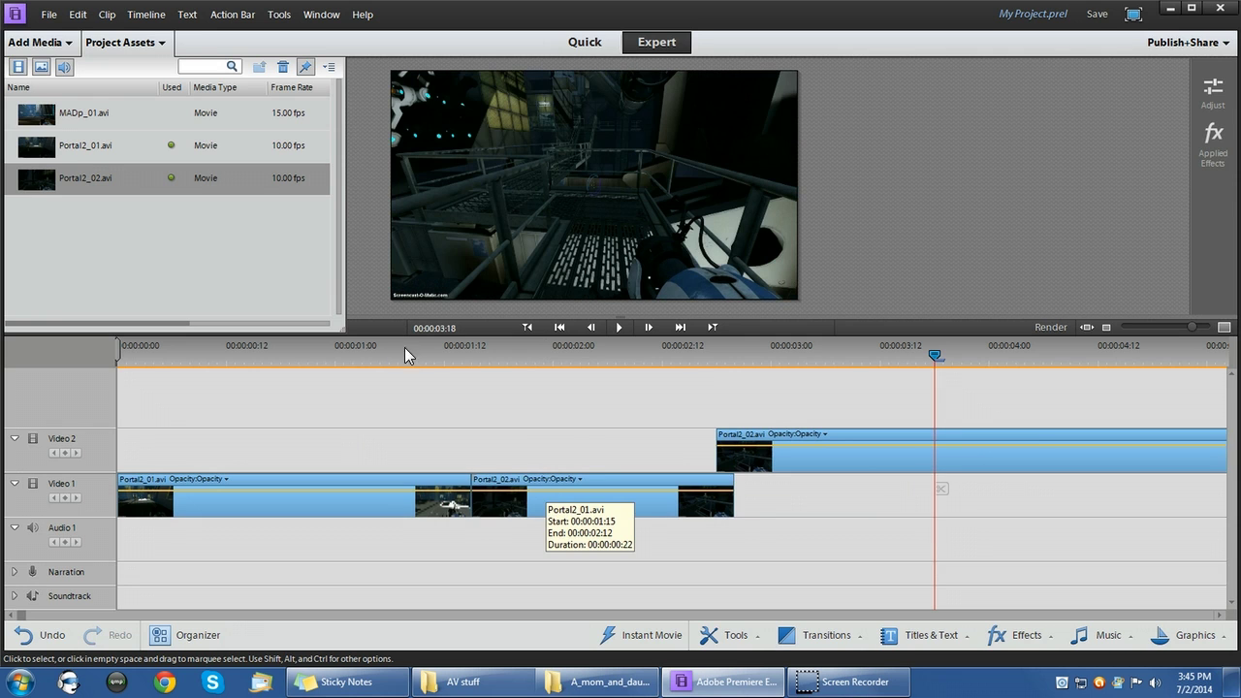
{"action": "left_click_drag", "start_coordinate": [459, 357], "coordinate": [500, 392]}
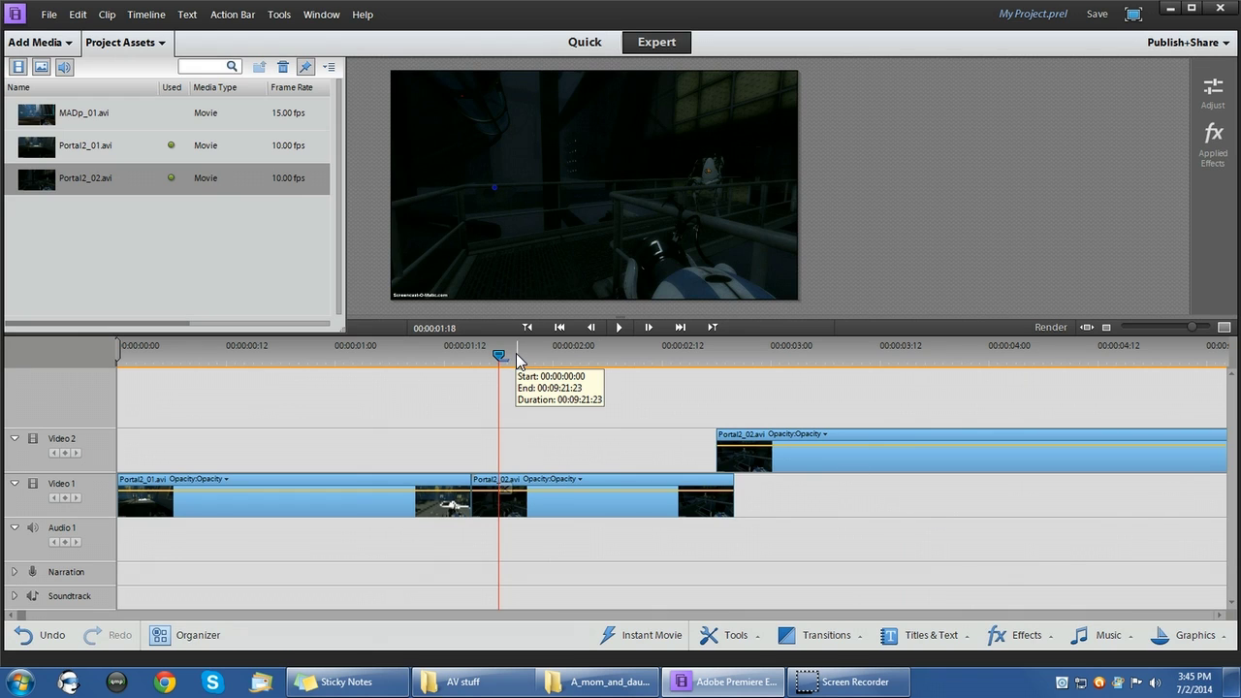
{"action": "left_click_drag", "start_coordinate": [516, 355], "coordinate": [461, 365]}
{"action": "key", "text": "ctrl+z"}
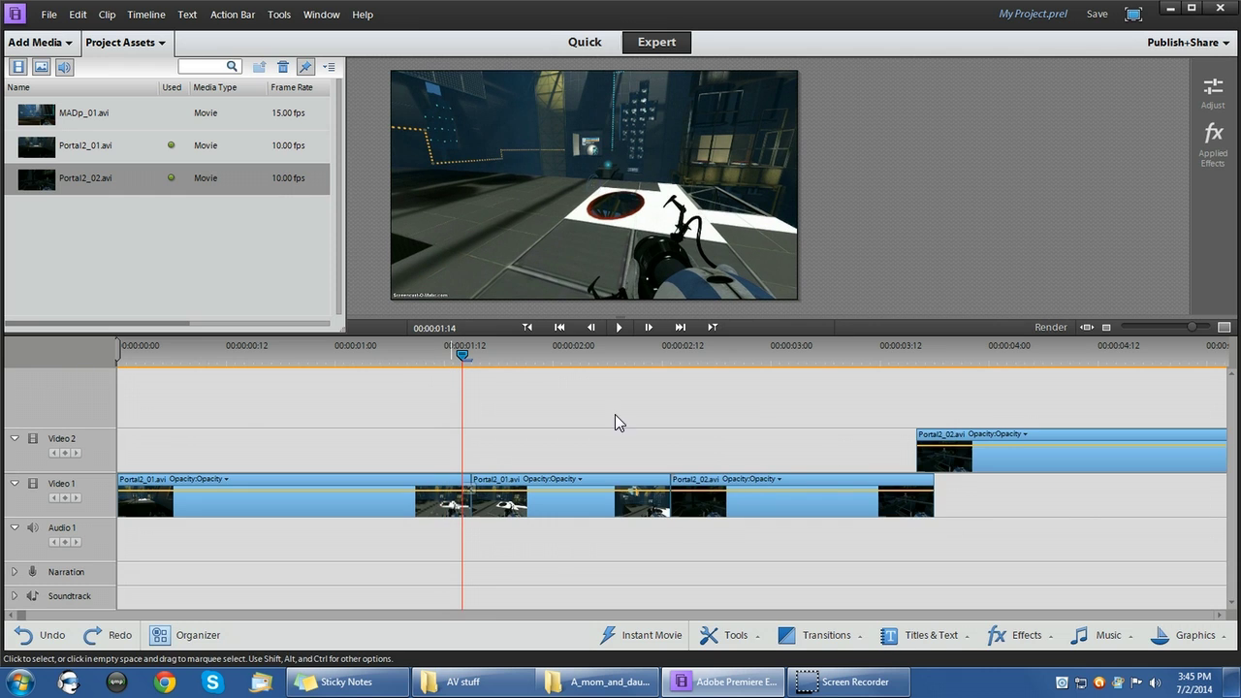
Delete the second Portal2_01 piece while leaving its gap open, scrub across the gap, and undo the deletion.
{"action": "right_click", "coordinate": [536, 506]}
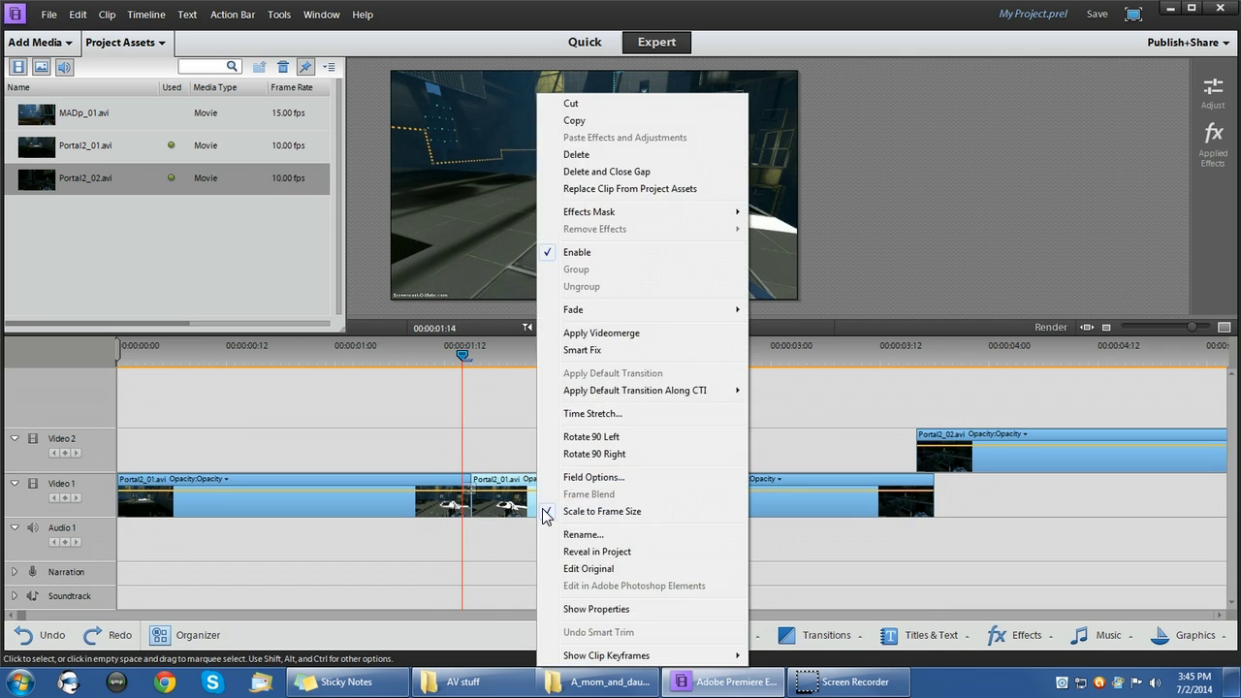
{"action": "left_click", "coordinate": [605, 151]}
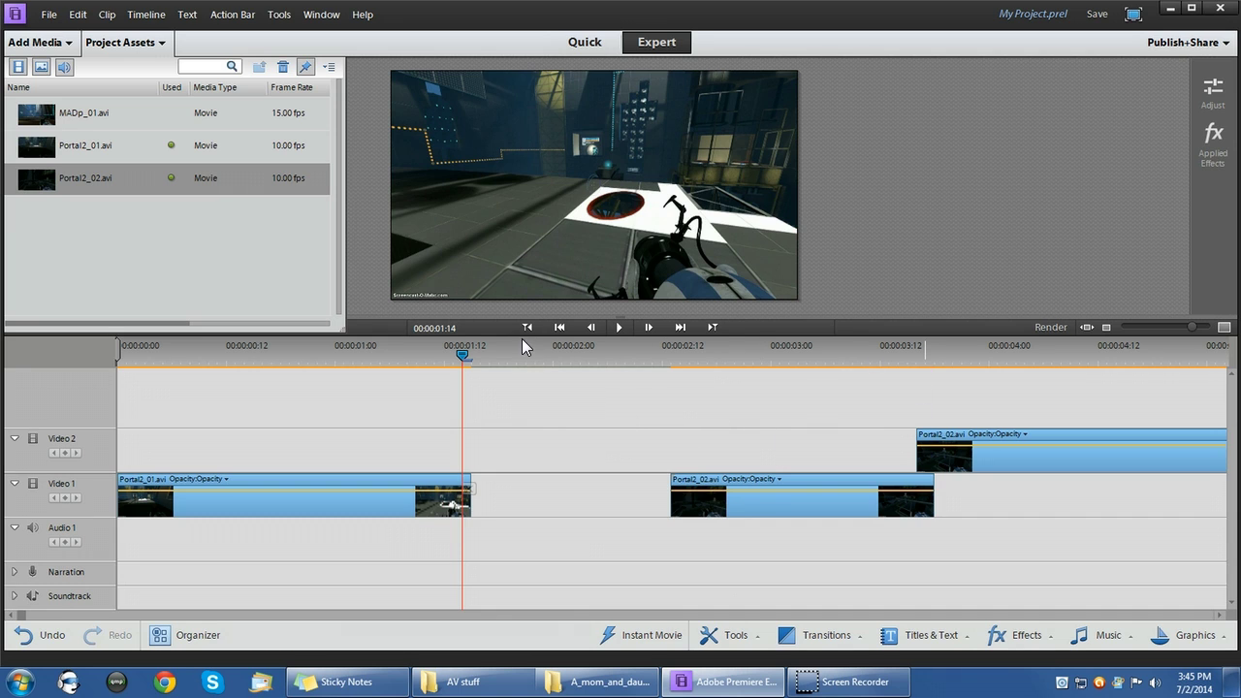
{"action": "left_click_drag", "start_coordinate": [512, 352], "coordinate": [1153, 412]}
{"action": "key", "text": "ctrl+z"}
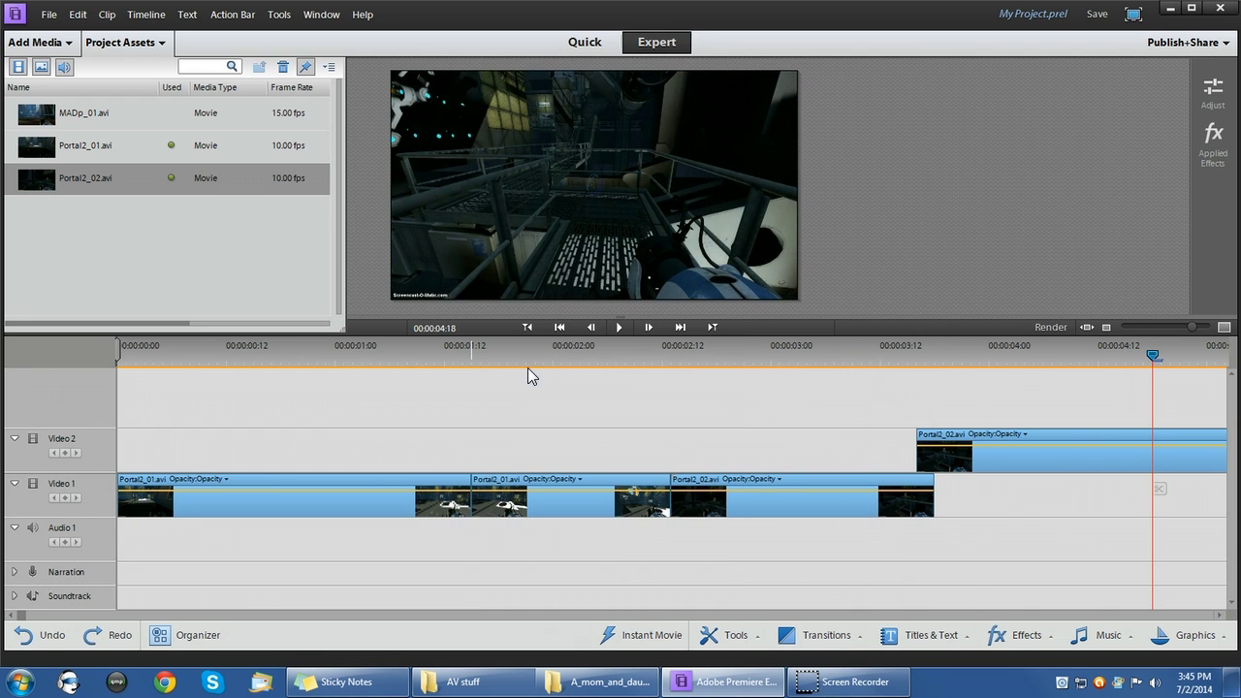
Move the Portal2_02 piece on Video 2 back to Video 1, directly after its first piece, and place the playhead at 00:00:01:11.
{"action": "left_click_drag", "start_coordinate": [961, 457], "coordinate": [983, 529]}
{"action": "left_click", "coordinate": [437, 351]}
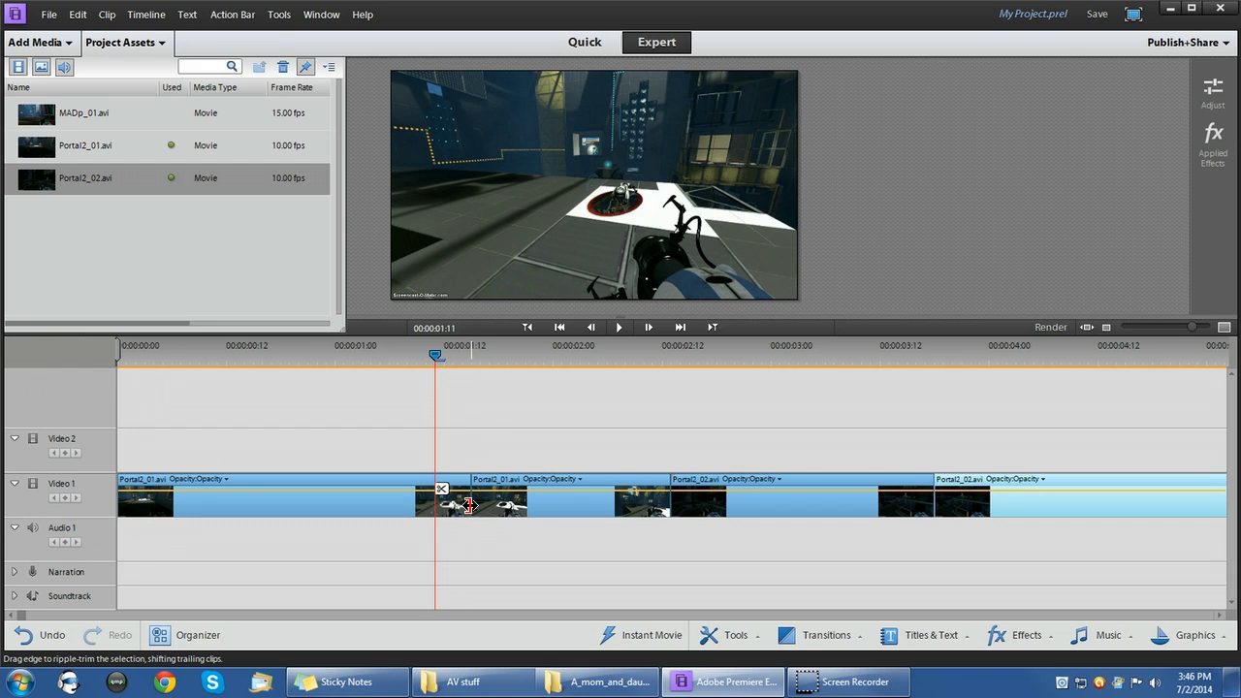
Ripple-trim about 18 frames off the end of the first Portal2_01 piece, shifting the trailing clips, and undo the trim.
{"action": "left_click", "coordinate": [469, 501]}
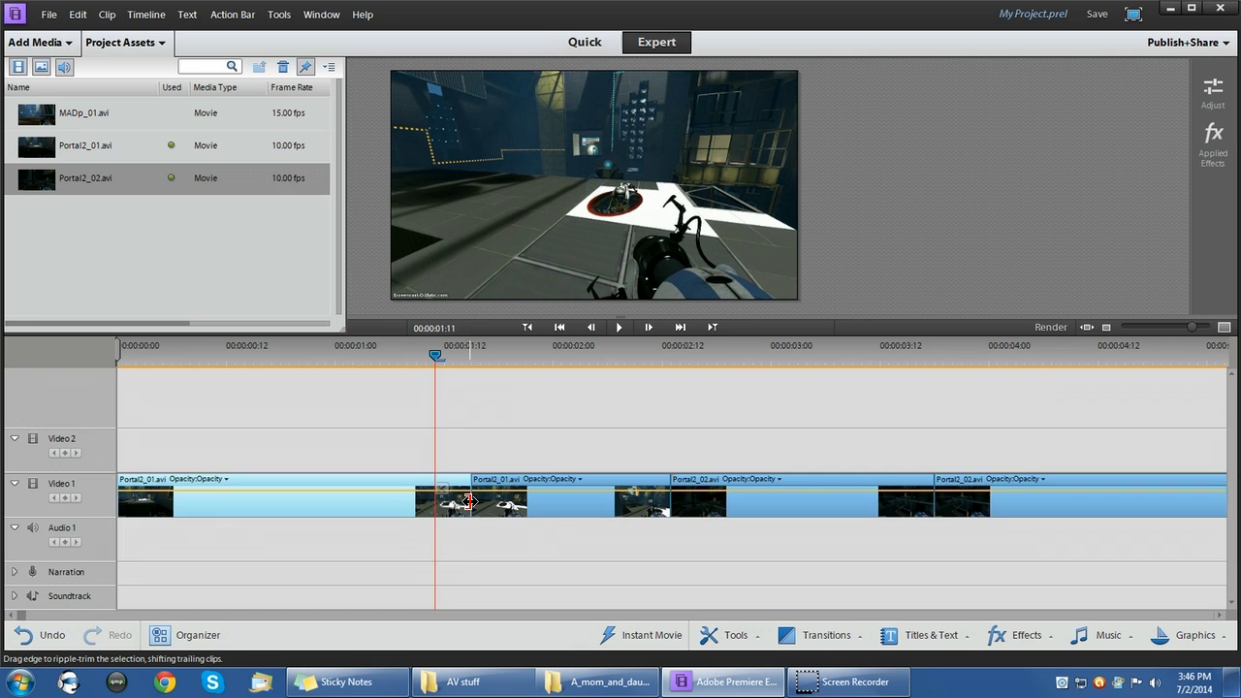
{"action": "left_click_drag", "start_coordinate": [469, 501], "coordinate": [308, 510]}
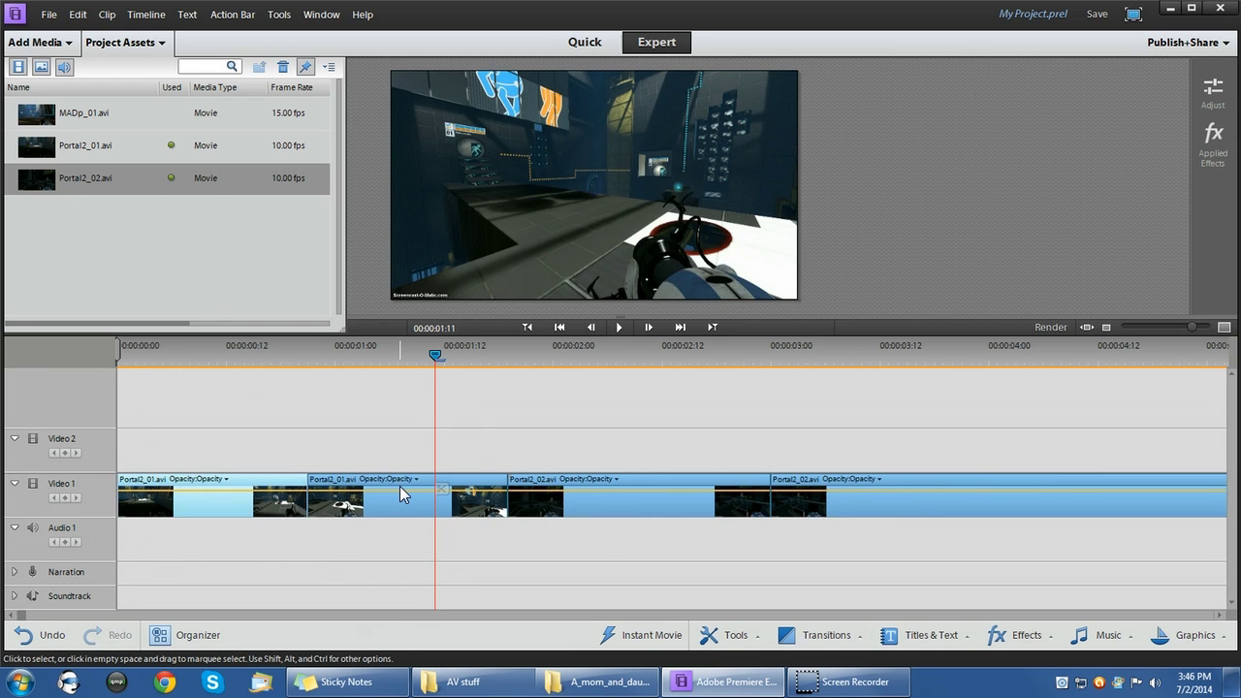
{"action": "key", "text": "ctrl+z"}
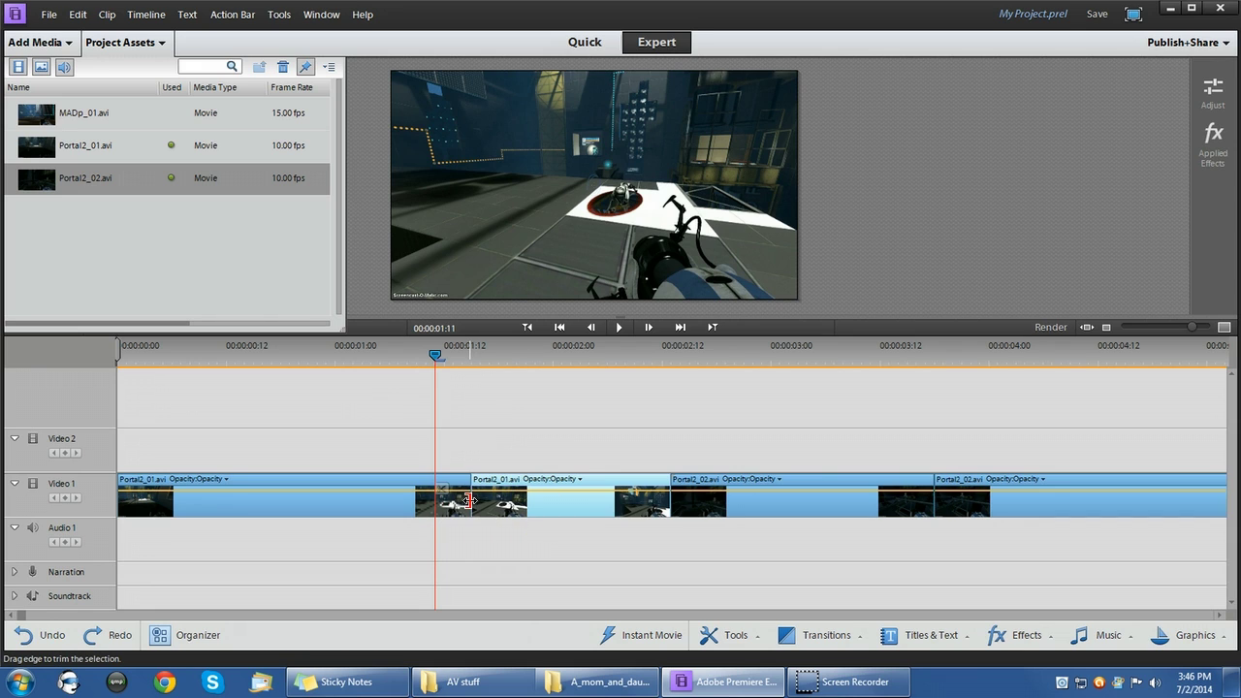
Trim about 10 frames off the end of the first Portal2_01 piece without shifting the trailing clips.
{"action": "left_click_drag", "start_coordinate": [469, 502], "coordinate": [391, 500]}
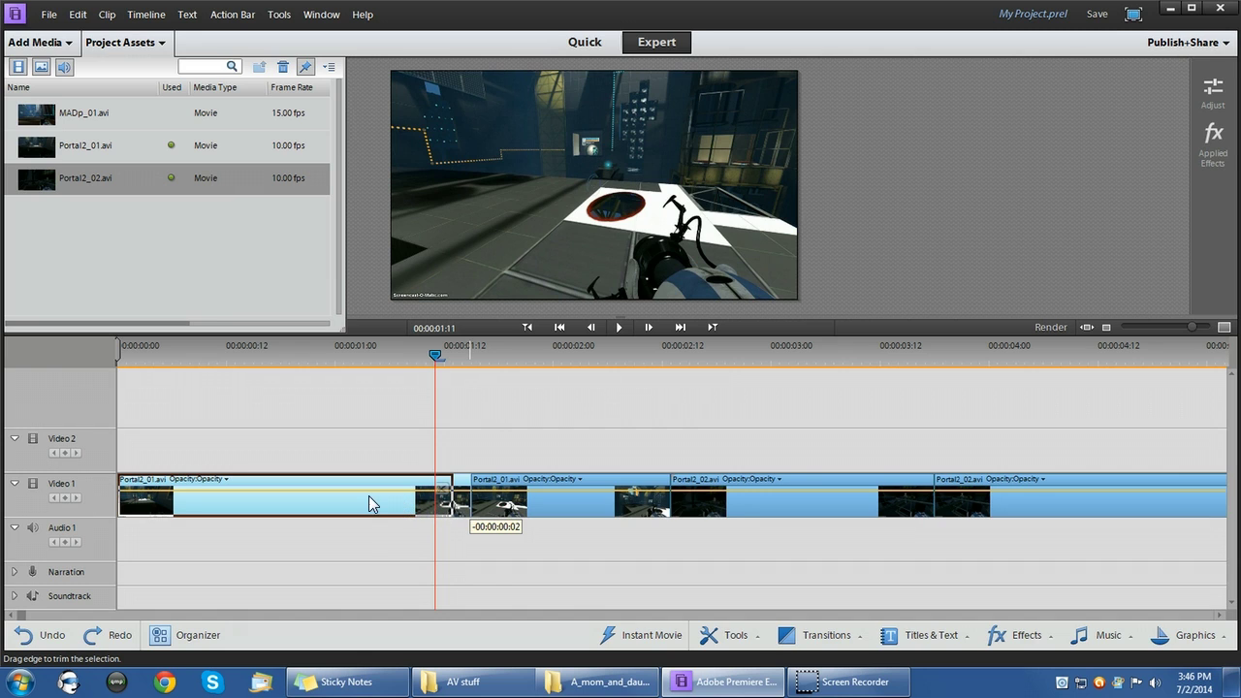
{"action": "left_click_drag", "start_coordinate": [317, 499], "coordinate": [431, 510]}
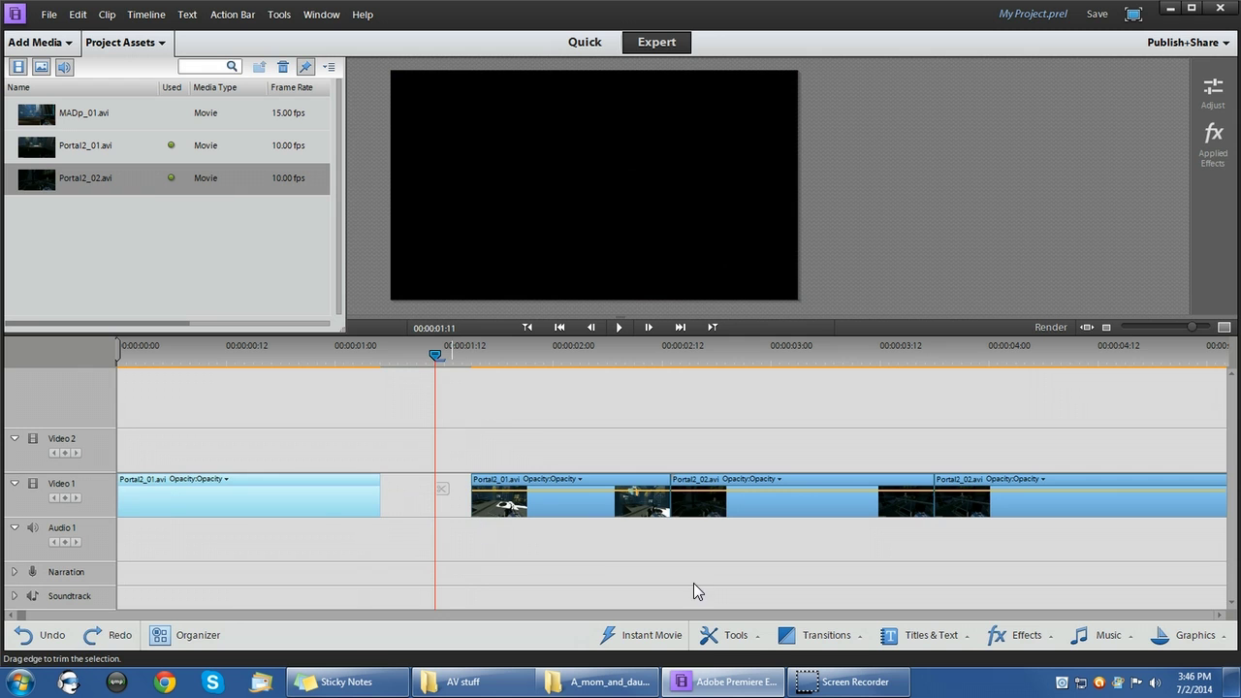